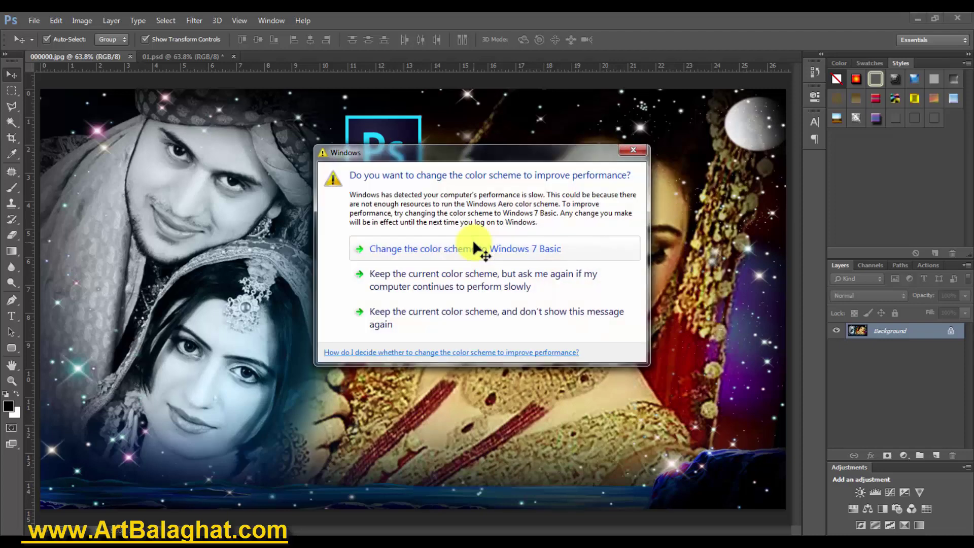
- Dismiss the Windows colour-scheme prompt and return to the open wedding designs in Photoshop
left_click(474, 247)
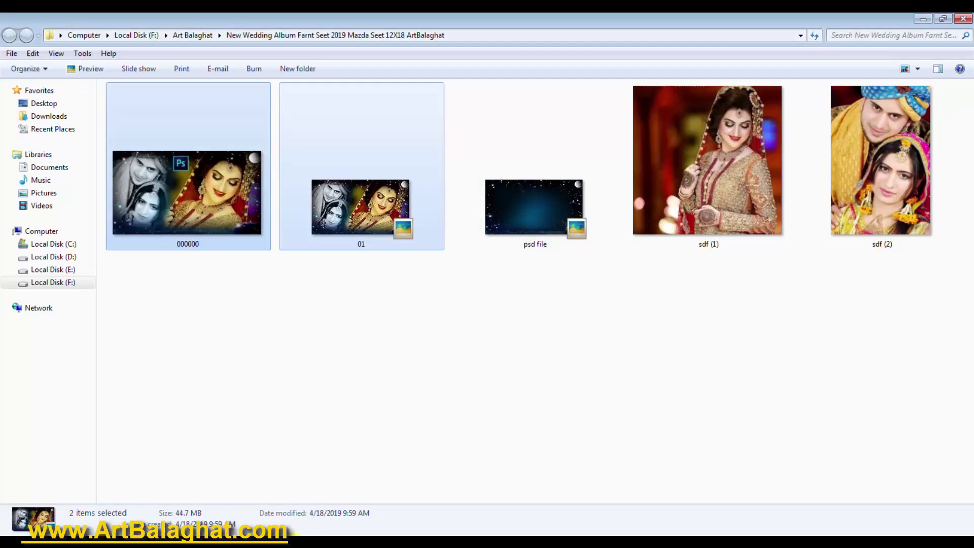
left_click(282, 522)
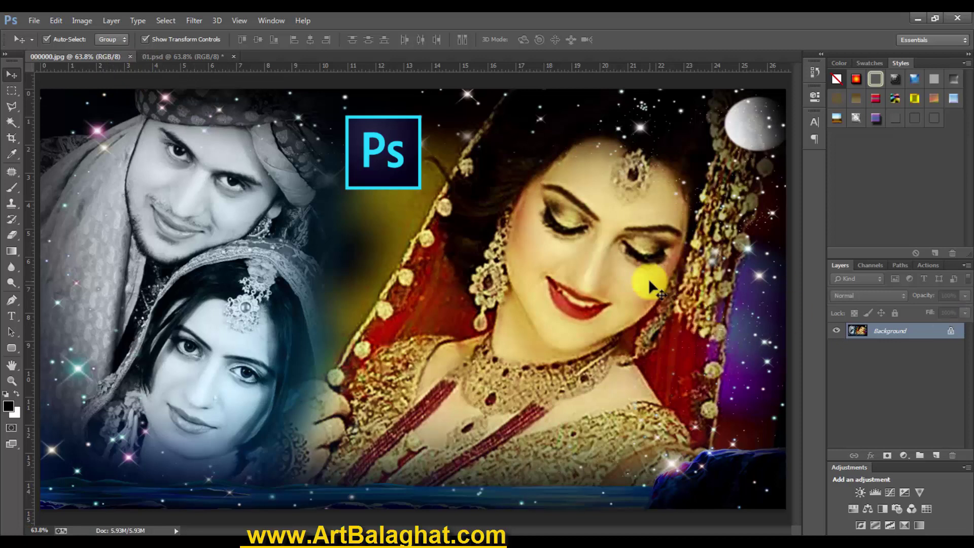
- Close 000000.jpg, then expand Group 1 in 01.psd and hide the bride photo layer
left_click(130, 57)
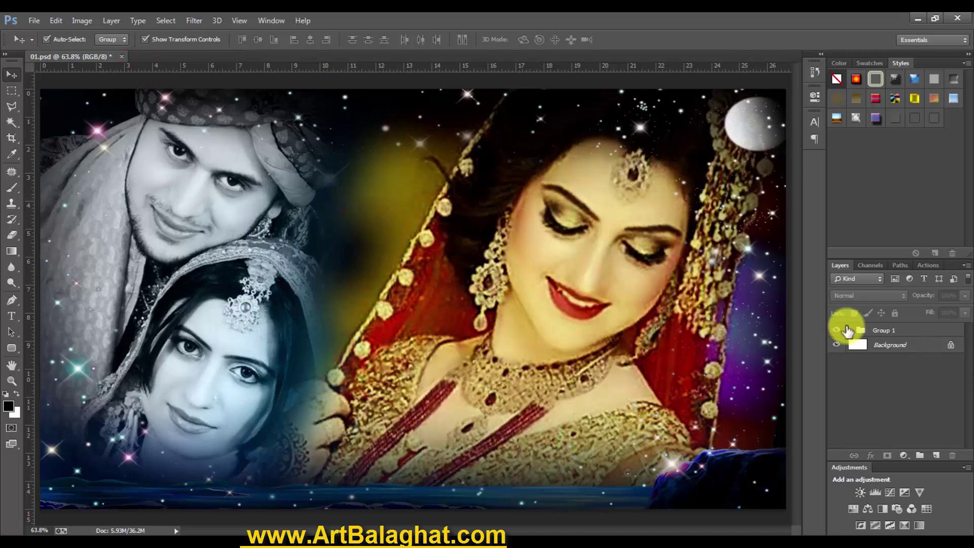
left_click(836, 330)
left_click(836, 330)
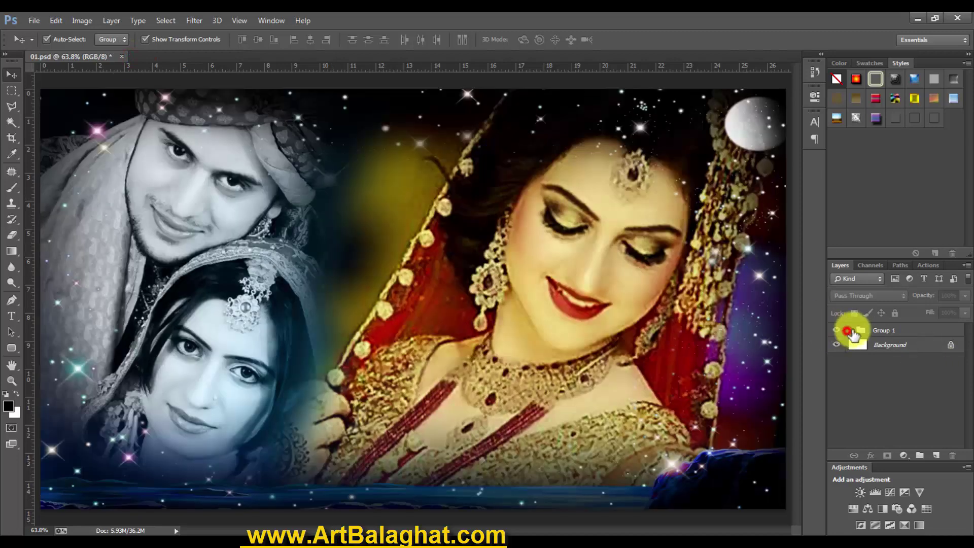
left_click(859, 330)
left_click(851, 330)
scroll(880, 426, "down", 1)
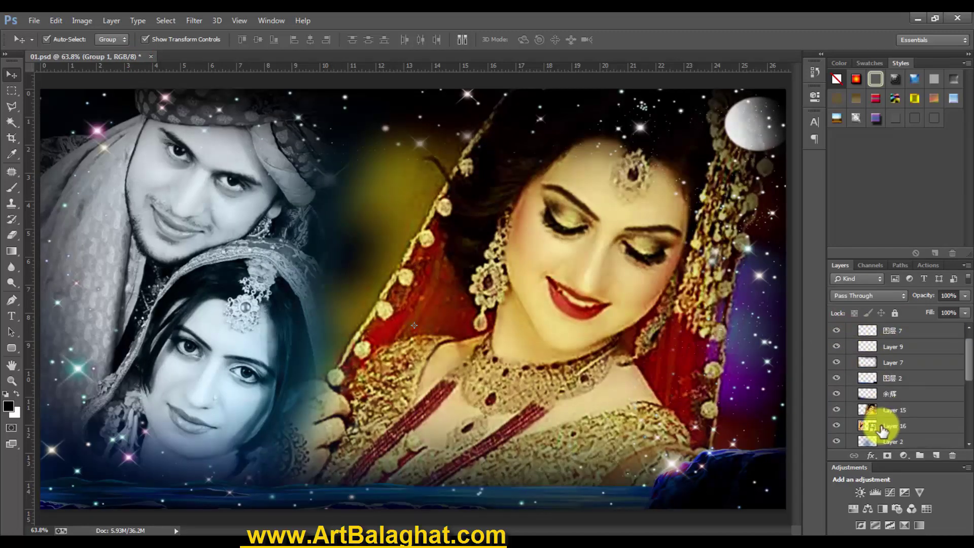
left_click(836, 426)
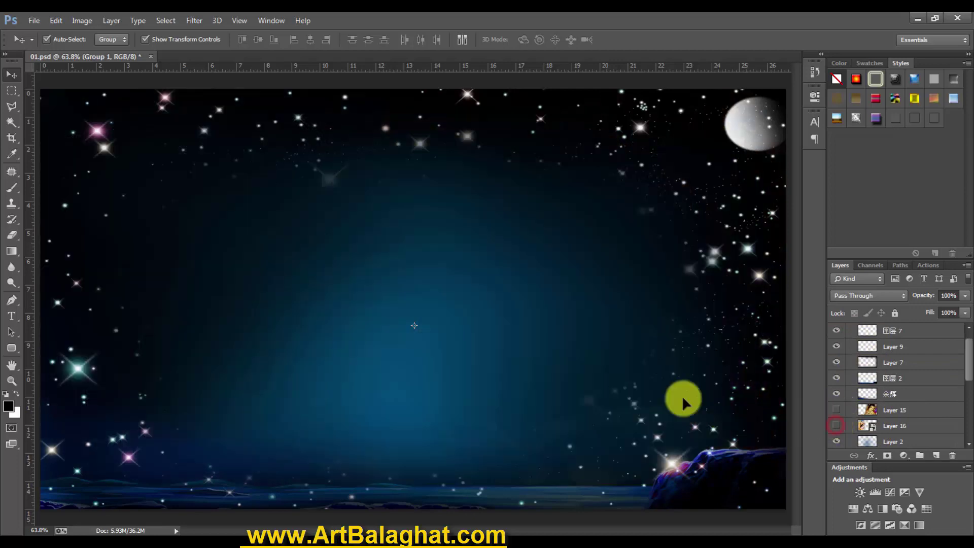
- Close 01.psd without saving and return to the album folder
key("ctrl+w")
left_click(486, 221)
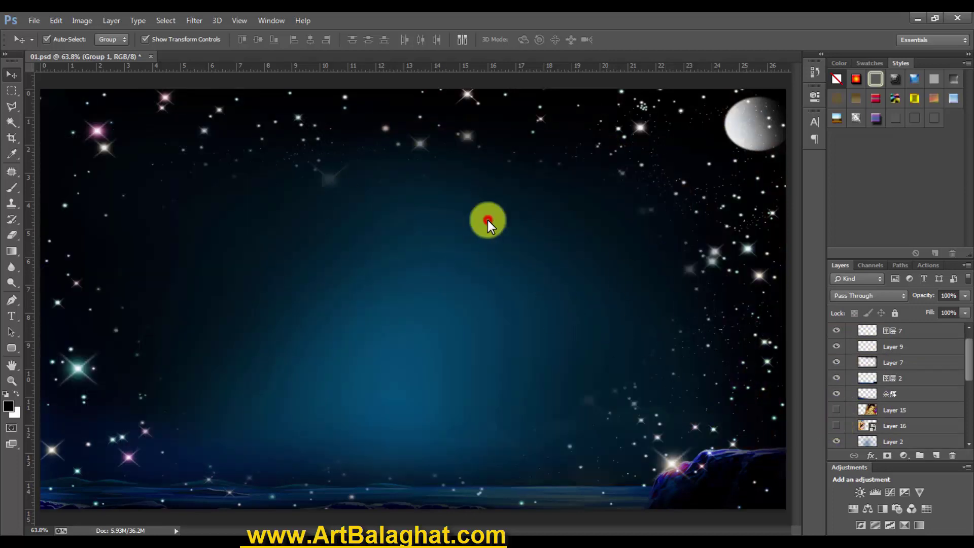
key("alt+Tab")
- Open the starry 'psd file' background in Photoshop
left_click(577, 399)
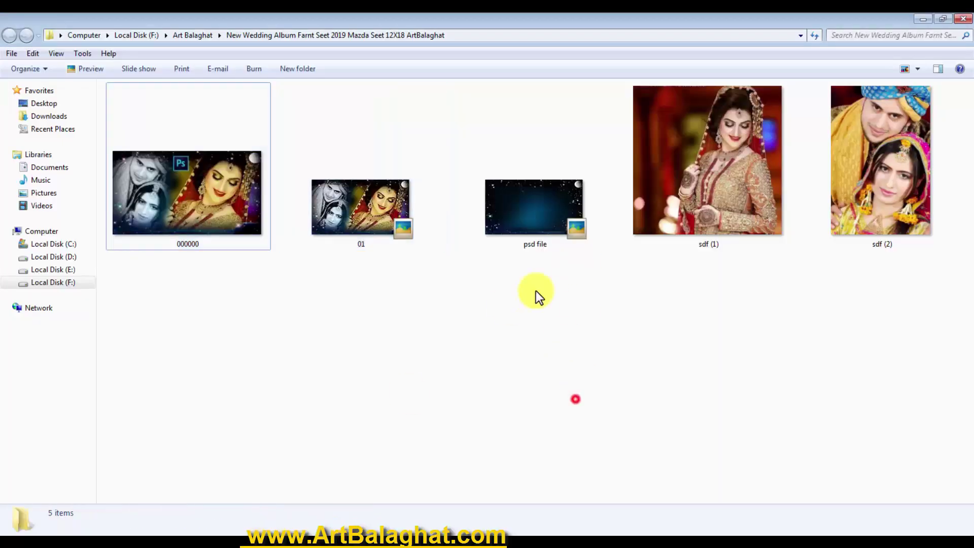
mouse_move(541, 276)
left_mouse_down()
mouse_move(290, 530)
mouse_move(394, 296)
left_mouse_up()
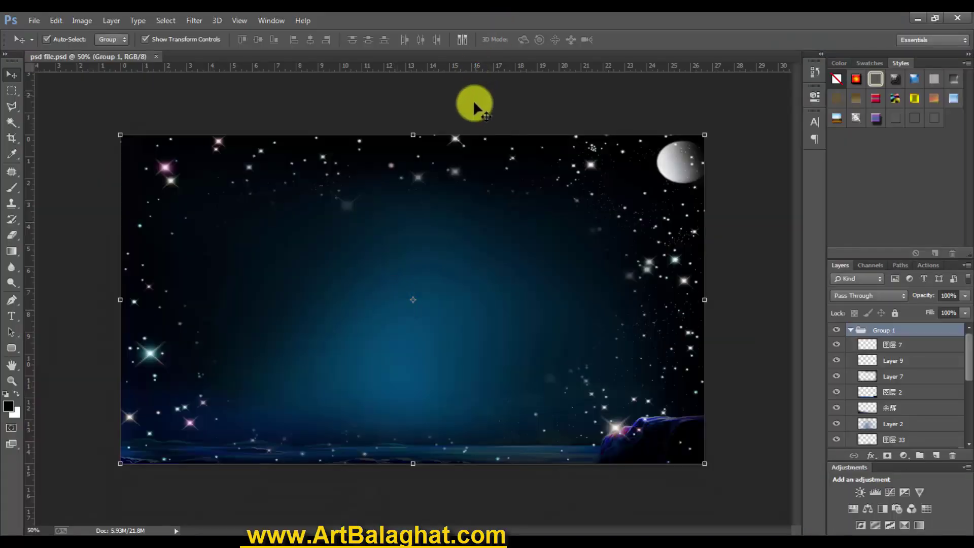
left_click(473, 100)
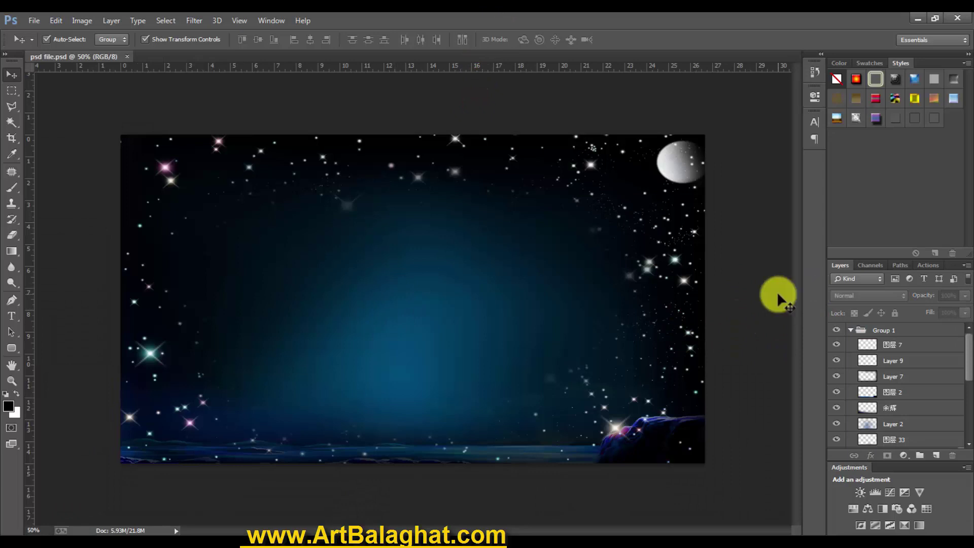
- Place both wedding photos, sdf (1) and sdf (2), into psd file.psd
left_click(243, 528)
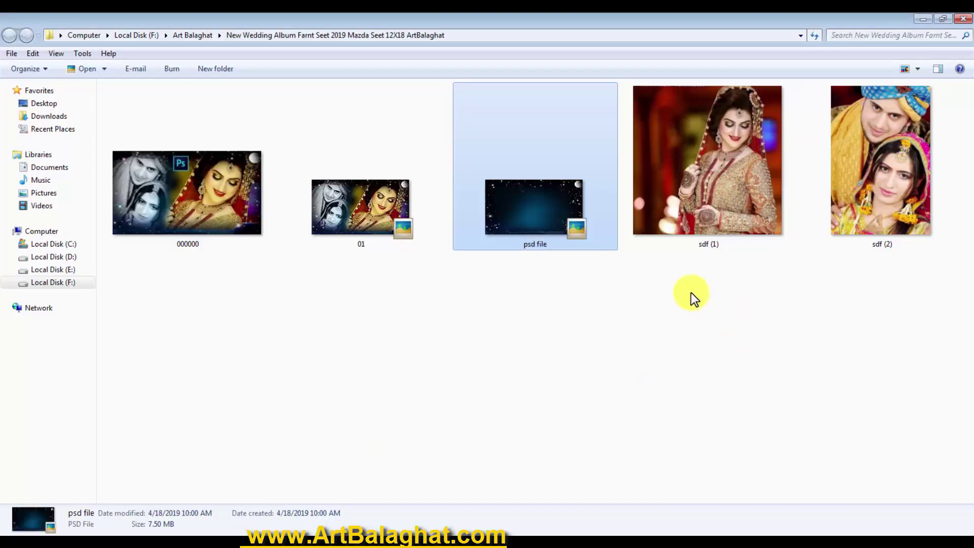
left_click_drag(691, 292, 893, 154)
mouse_move(708, 218)
left_mouse_down()
mouse_move(283, 528)
mouse_move(316, 322)
left_mouse_up()
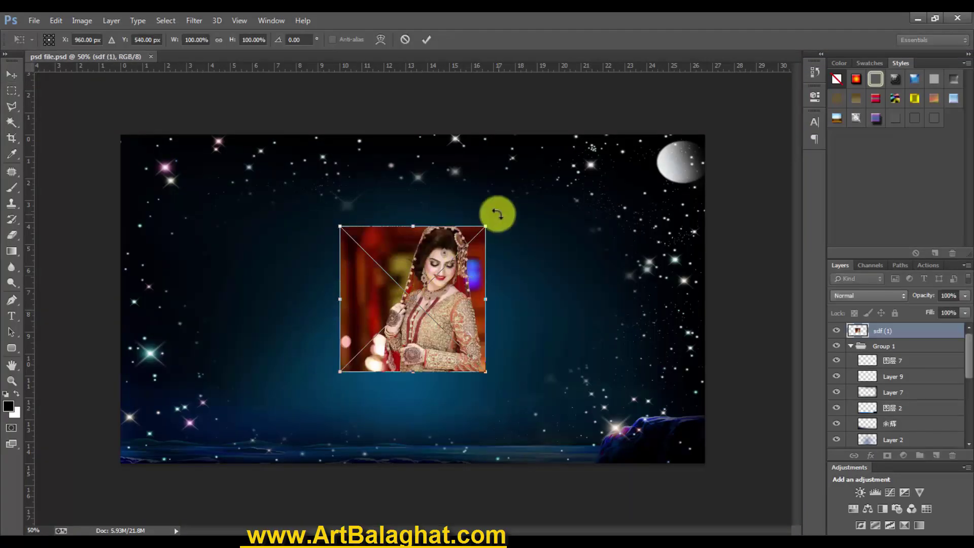
- Place the bride photo at about 183% and the couple photo at about 161%
left_click_drag(482, 227, 522, 232)
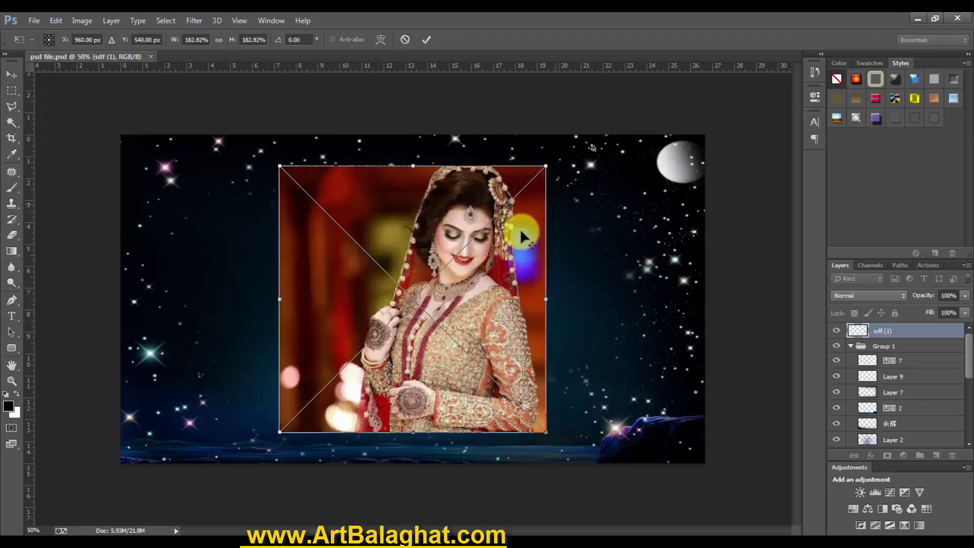
double_click(509, 243)
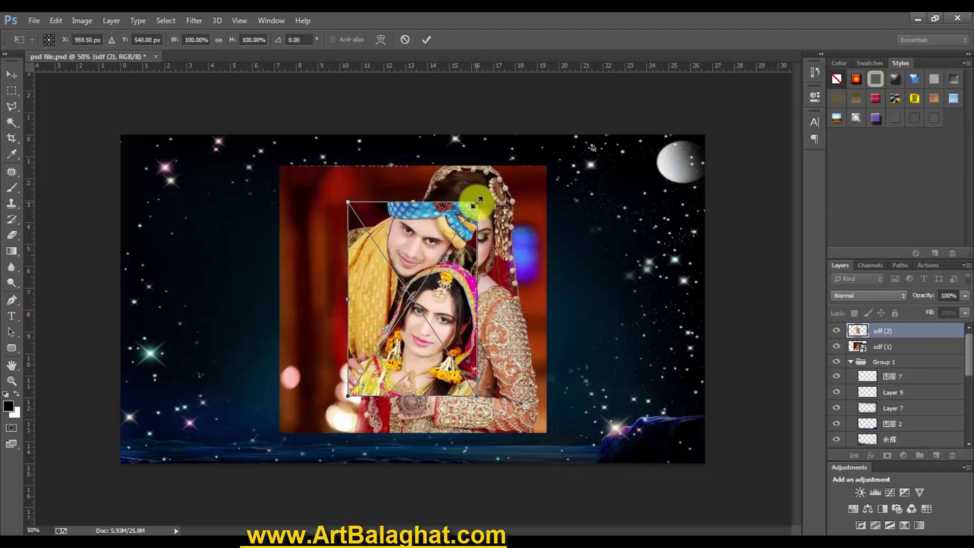
left_click_drag(477, 203, 517, 143)
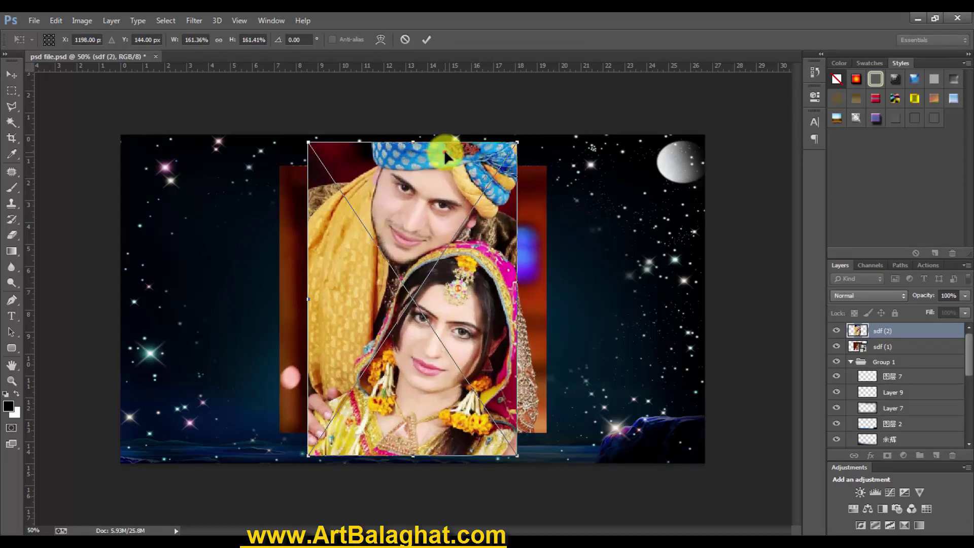
double_click(437, 160)
- Move the couple photo to the left edge, shift the bride right, and scale the couple to about 170%
left_click_drag(437, 160, 245, 158)
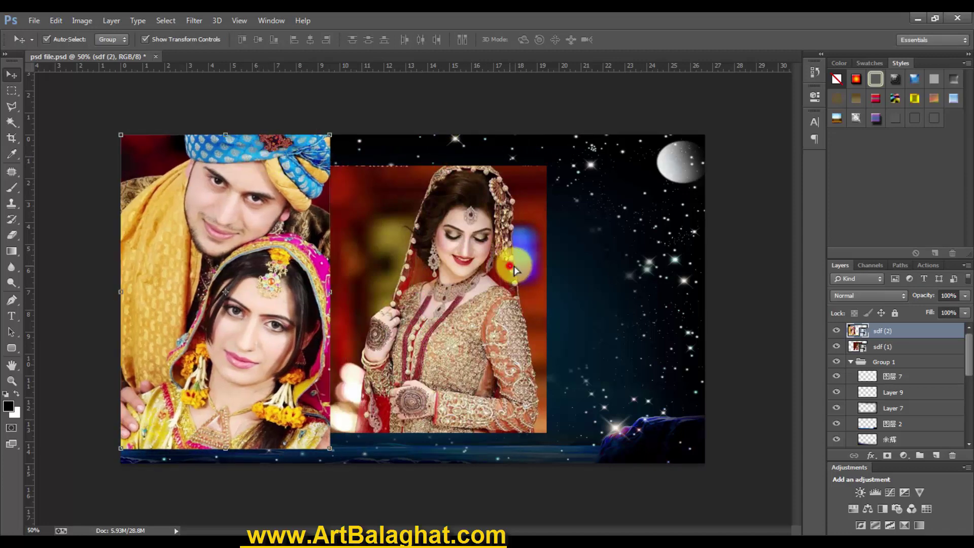
left_click_drag(514, 271, 631, 271)
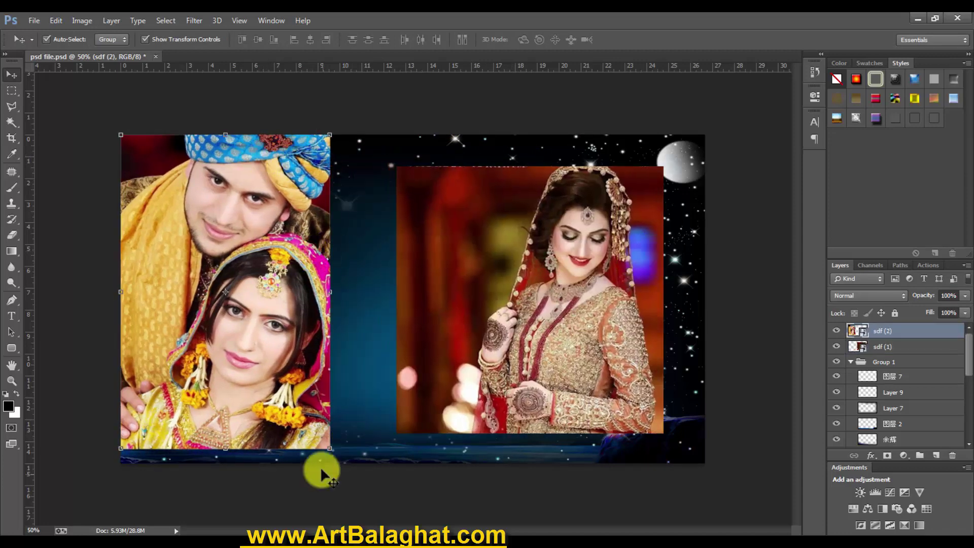
left_click_drag(330, 449, 343, 465)
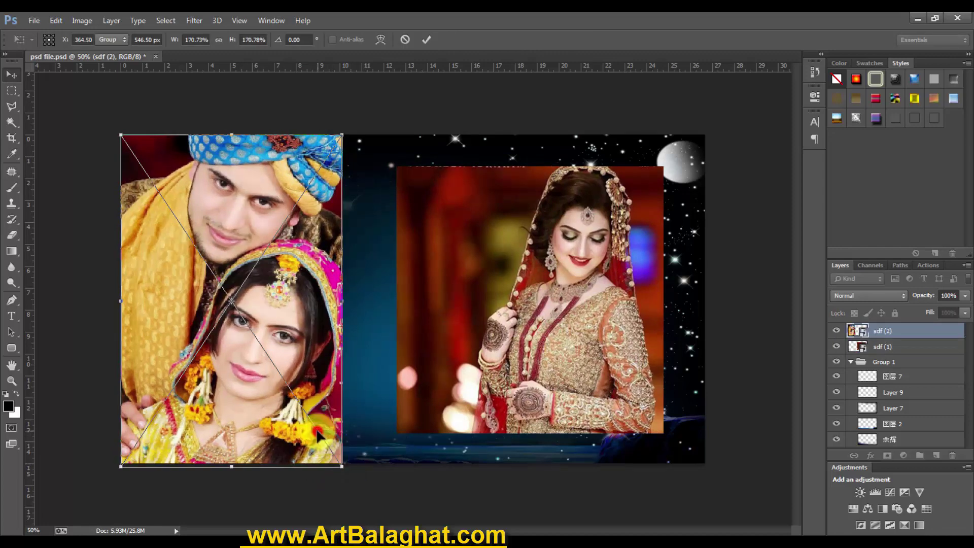
double_click(340, 425)
left_click(896, 363)
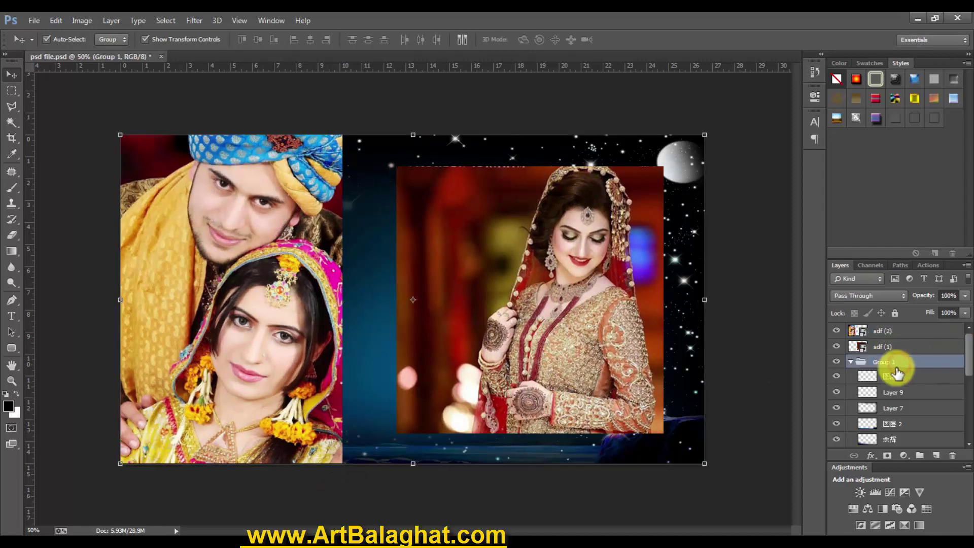
- Delete the Group 1 container while keeping its layers
right_click(895, 363)
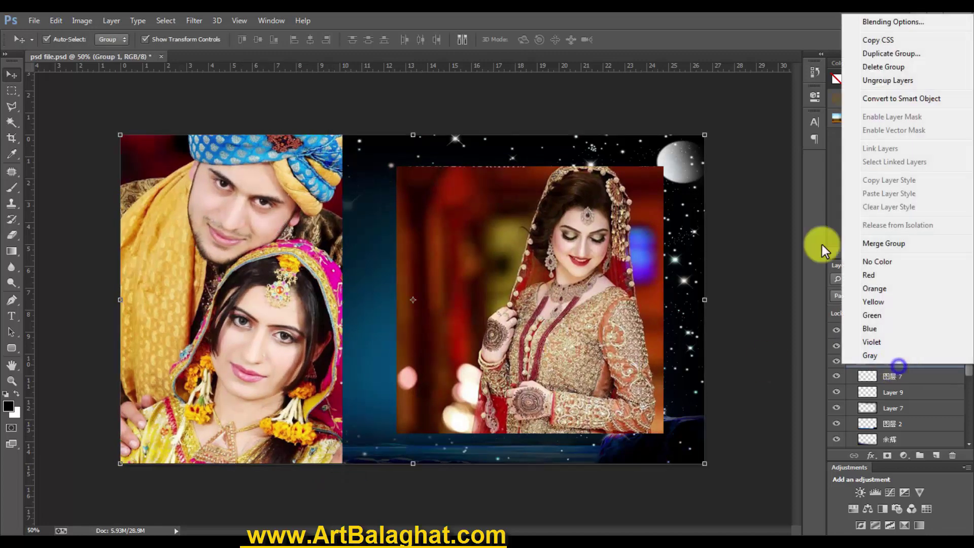
left_click(887, 66)
left_click(567, 217)
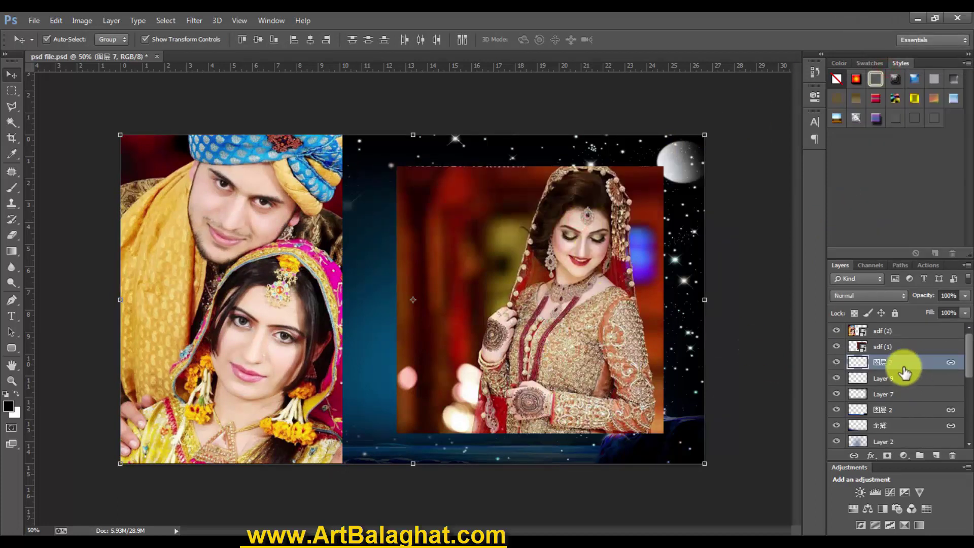
- Rasterize both photo layers, sdf (1) and sdf (2)
left_click(863, 332)
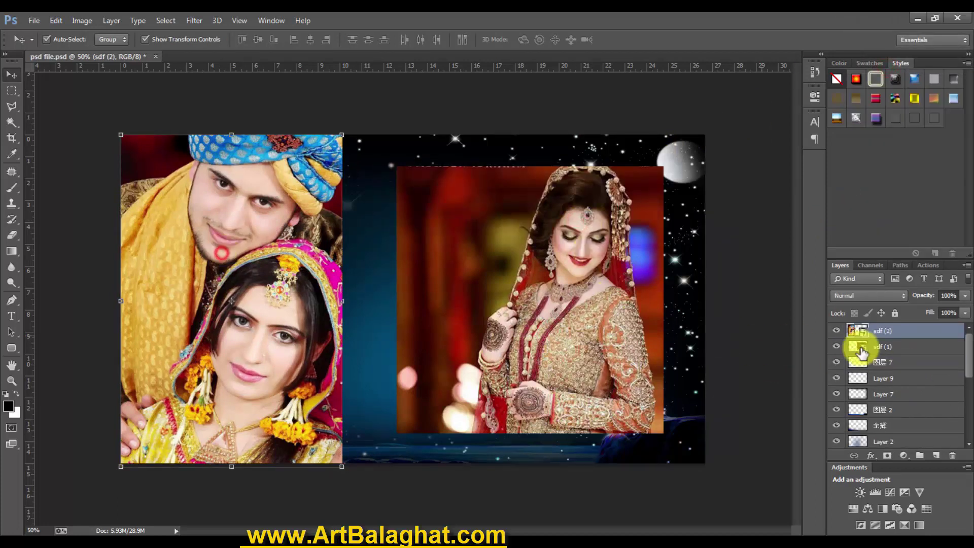
left_click(907, 349, "shift")
right_click(908, 349)
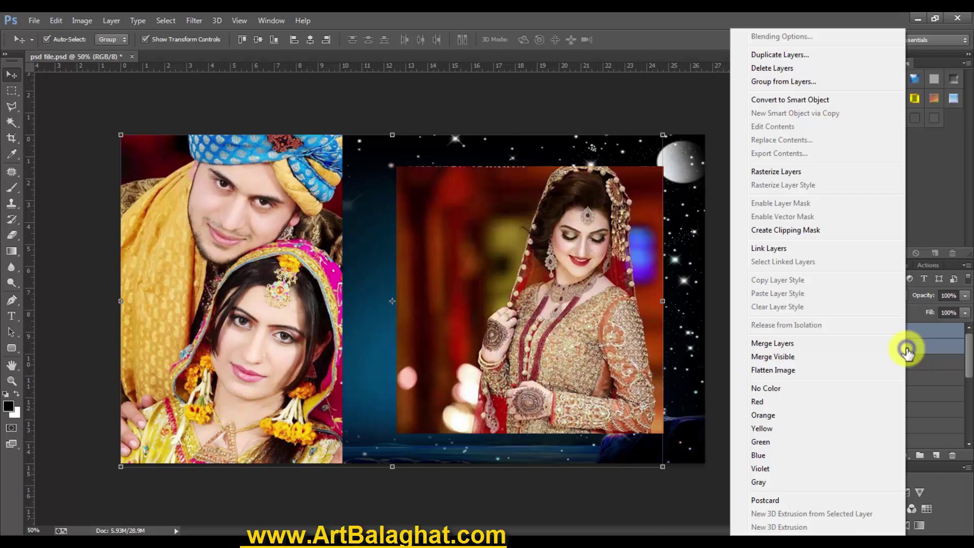
left_click(772, 171)
- Lower the couple layer sdf (2) in the stack to sit just above Layer 2
left_click(888, 331)
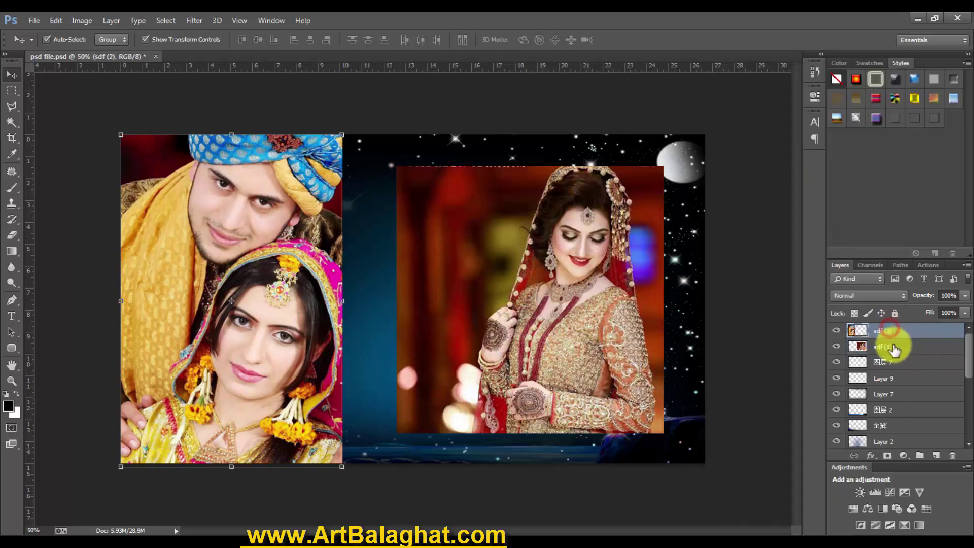
scroll(918, 350, "down", 1)
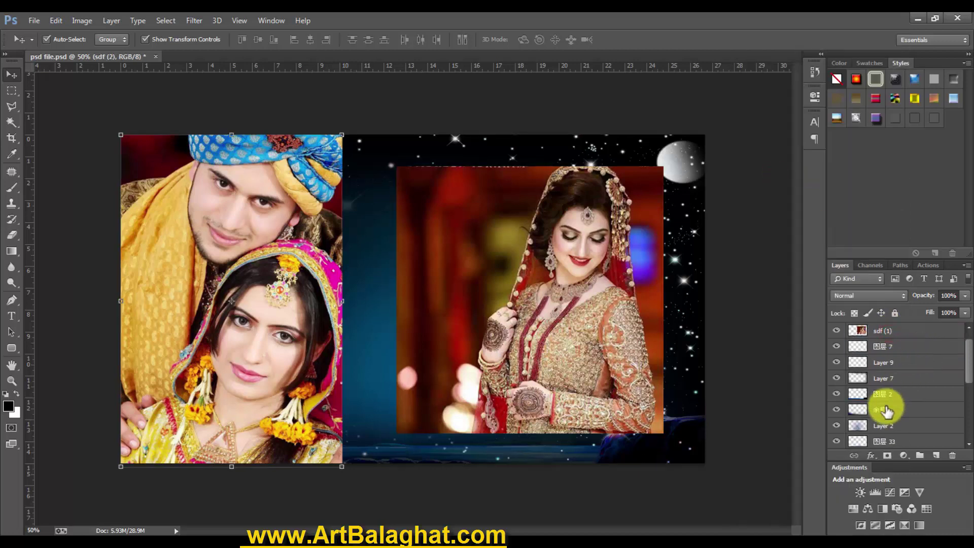
key("ctrl+bracketleft")
key("ctrl+bracketleft")
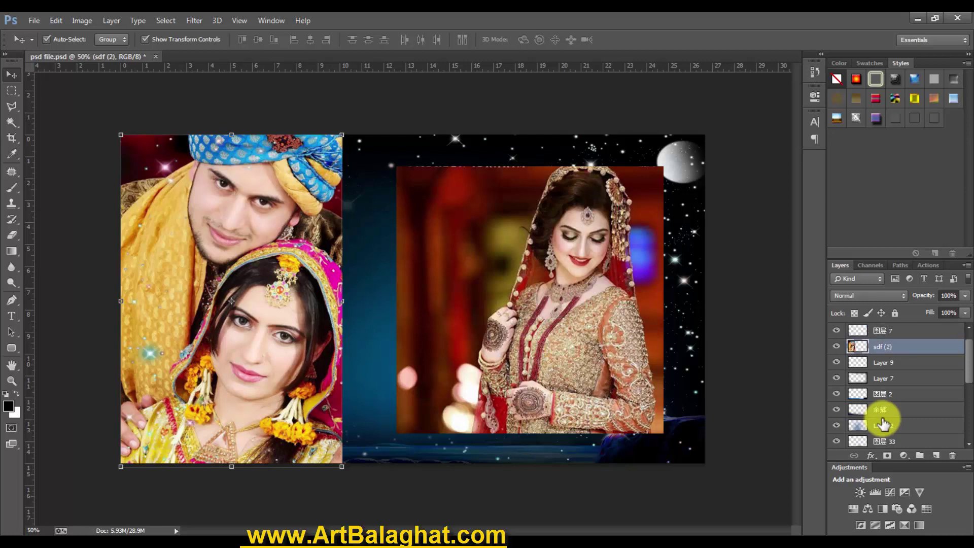
key("ctrl+bracketleft")
key("ctrl+bracketleft")
key("ctrl+bracketleft")
key("ctrl+bracketleft")
key("ctrl+bracketleft")
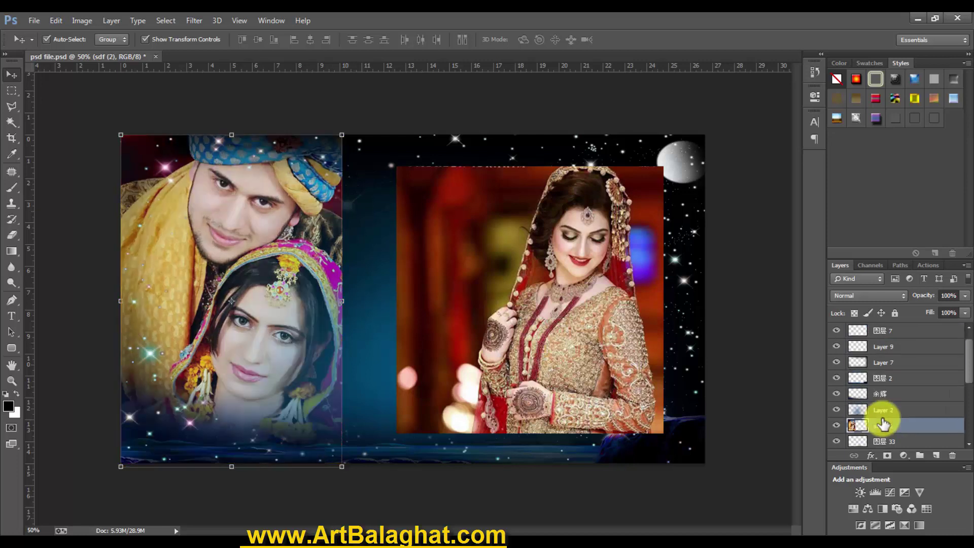
key("ctrl+bracketright")
key("e")
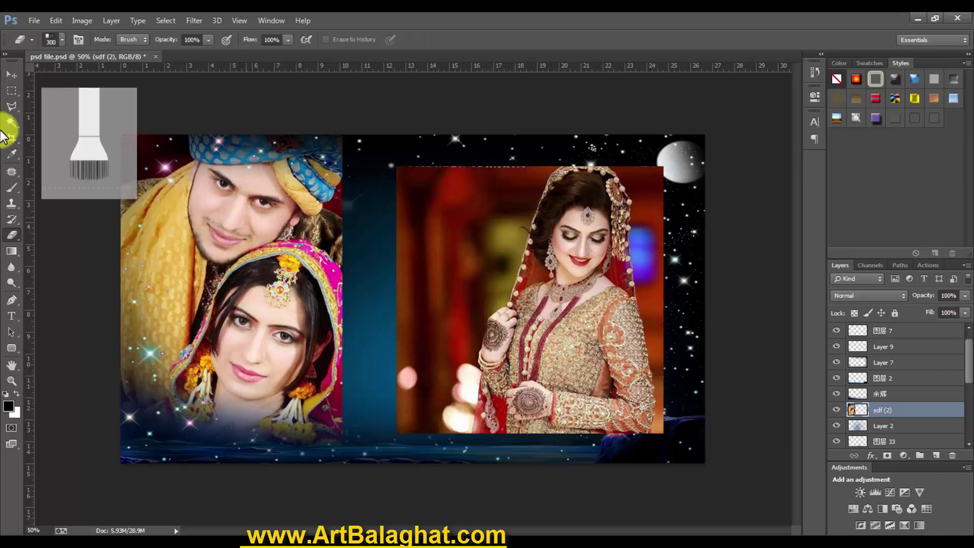
- Set up the standard Eraser with a 507 px brush at 0% hardness
right_click(12, 234)
left_click(33, 234)
right_click(254, 231)
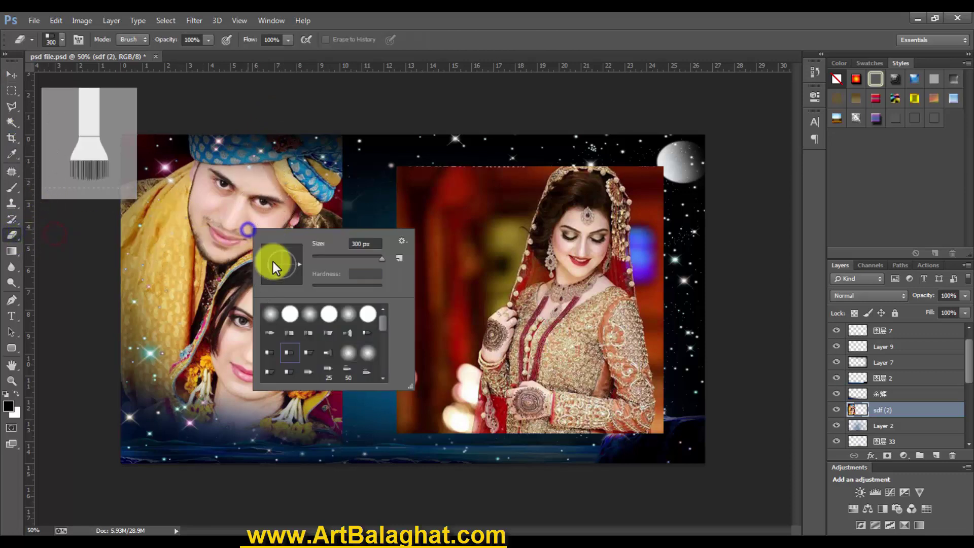
left_click_drag(358, 258, 371, 257)
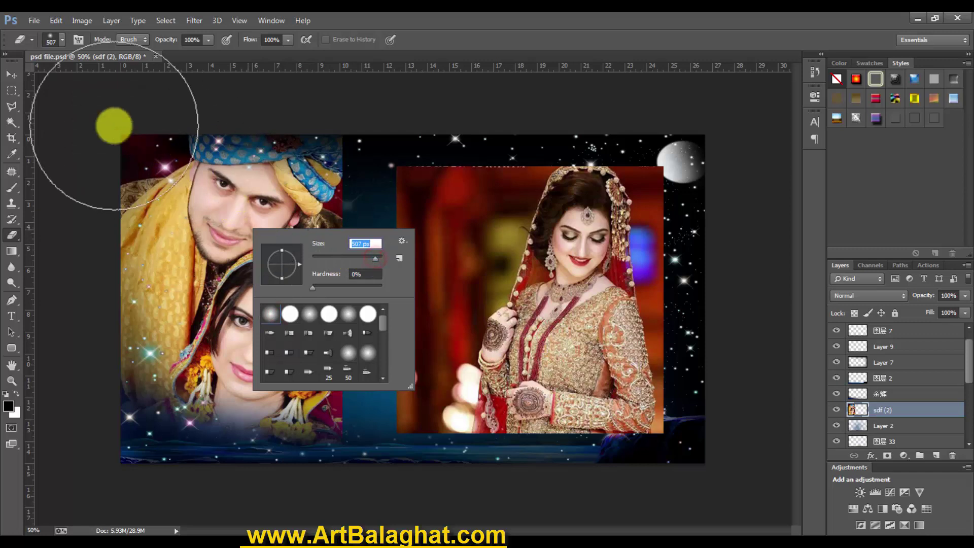
left_click(107, 101)
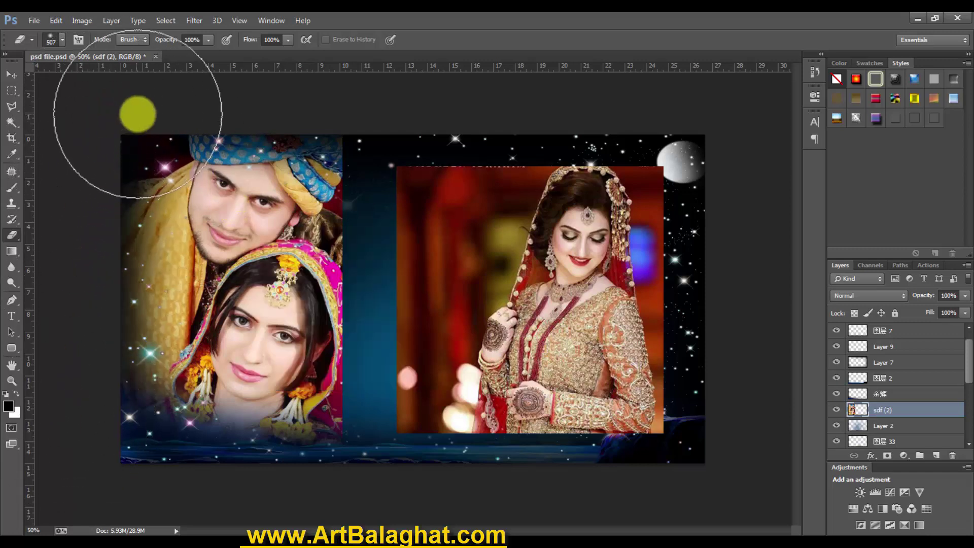
- Erase along the couple photo's right edge so it fades into the starry background
mouse_move(354, 122)
left_mouse_down()
mouse_move(383, 263)
mouse_move(398, 438)
left_mouse_up()
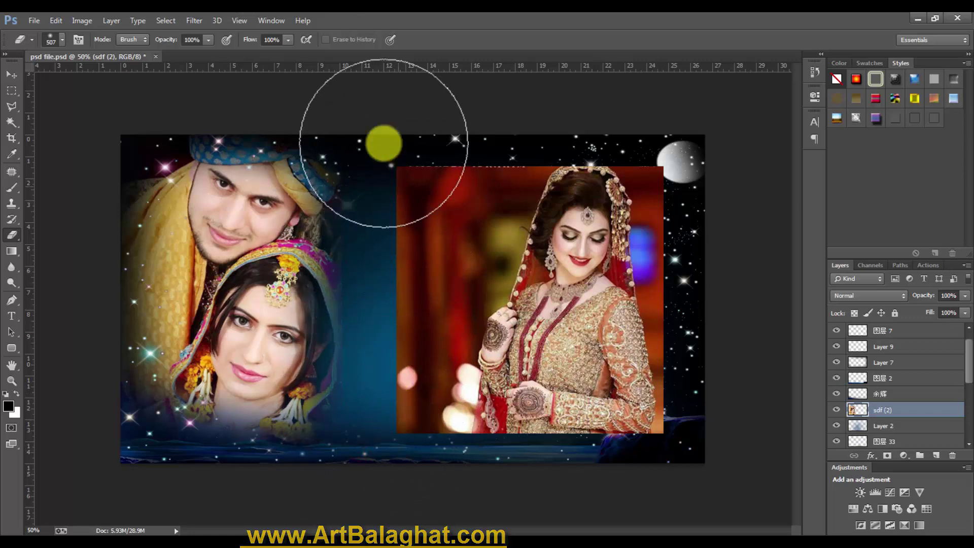
mouse_move(387, 135)
left_mouse_down()
mouse_move(417, 391)
mouse_move(376, 435)
left_mouse_up()
key("v")
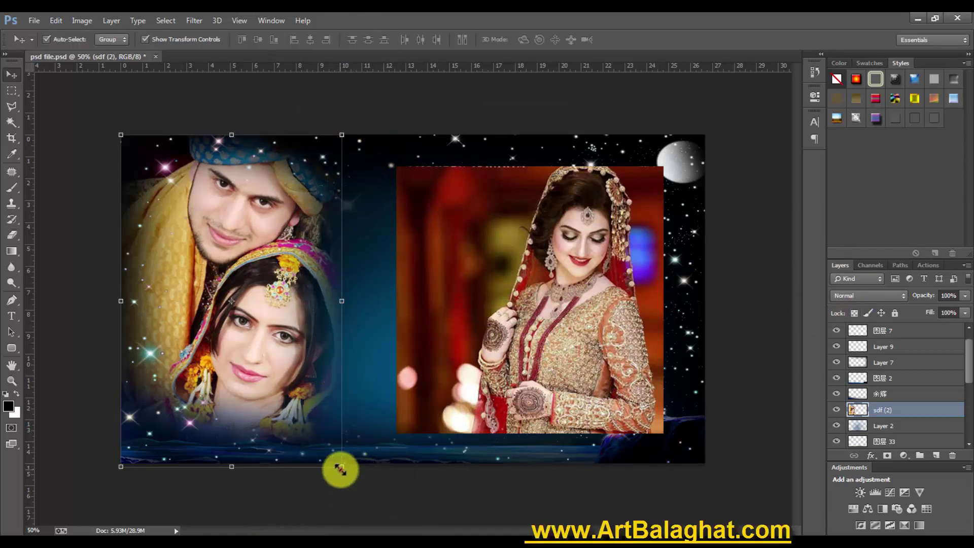
- Enlarge the couple photo slightly and set its blend mode to Luminosity
left_click_drag(342, 467, 344, 470)
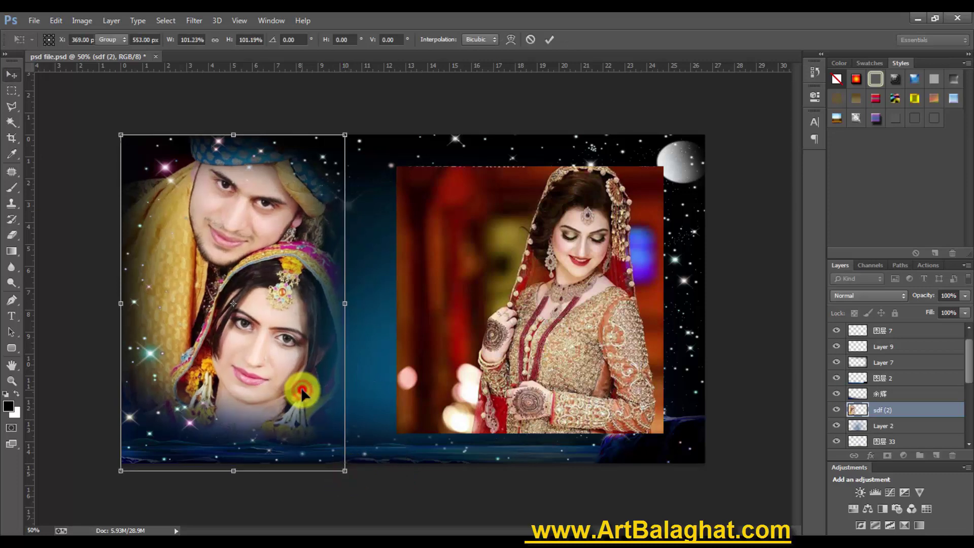
key("Return")
left_click(865, 298)
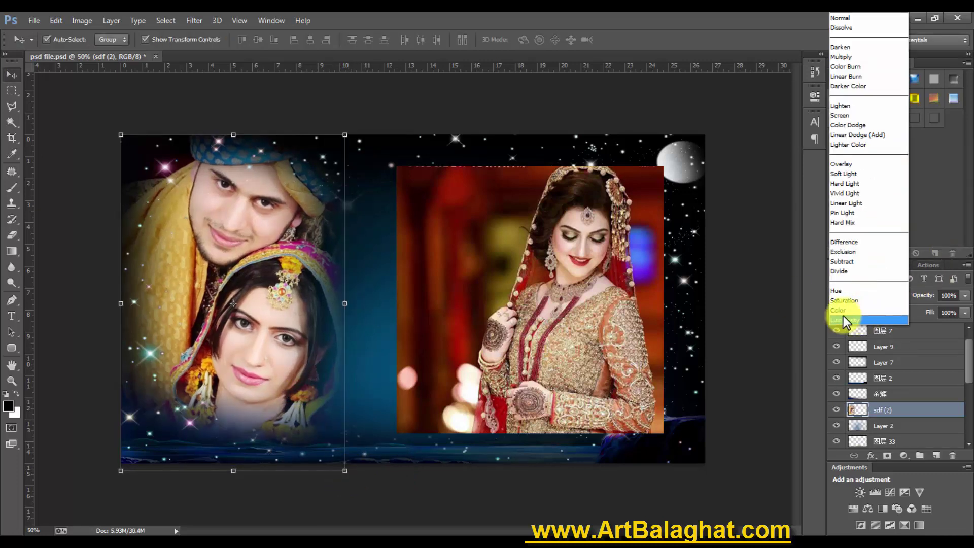
left_click(858, 319)
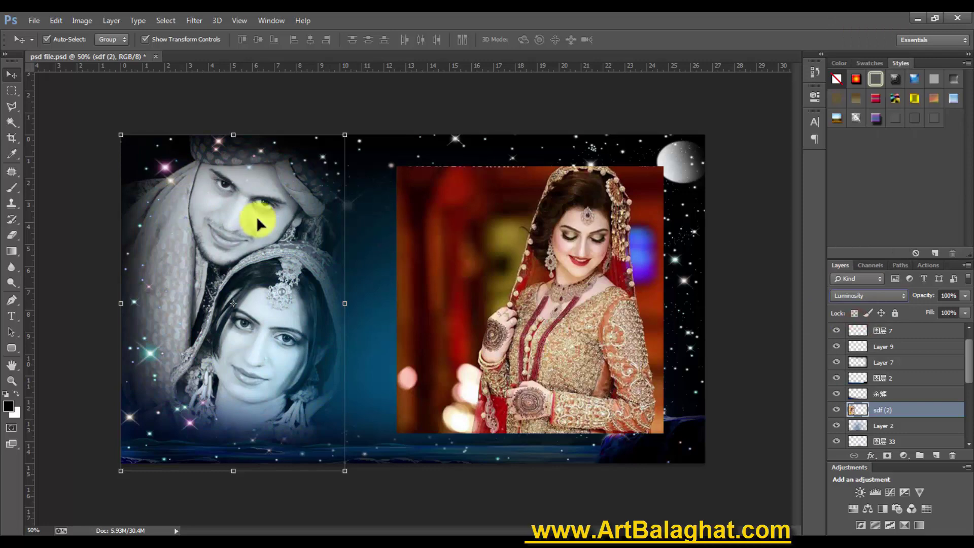
- Raise the couple photo's contrast with Brightness/Contrast, leaving brightness at -3
left_click(53, 20)
mouse_move(99, 51)
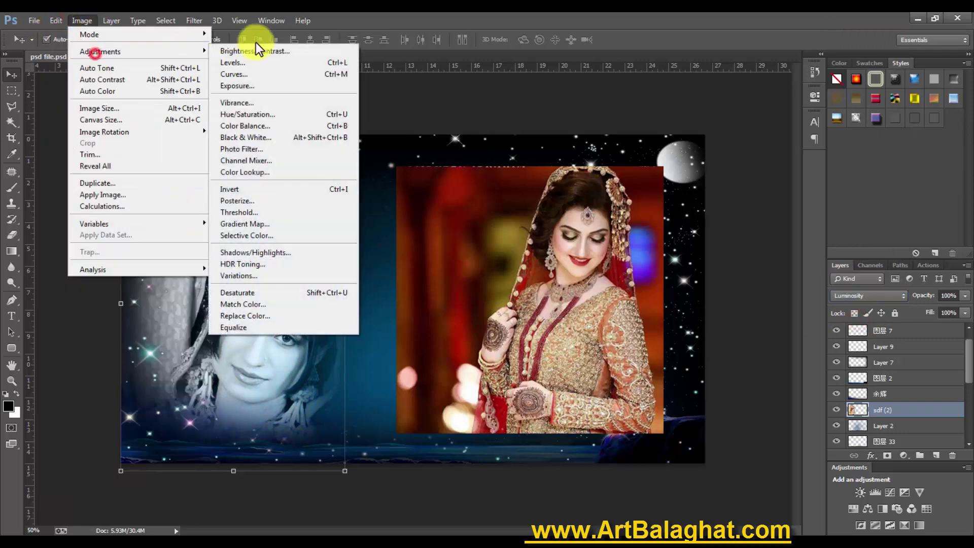
left_click(254, 53)
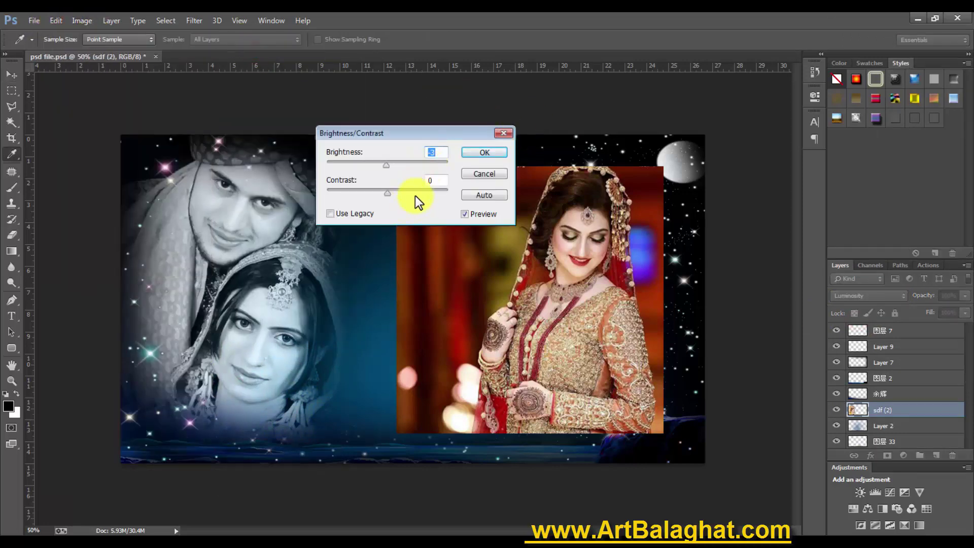
left_click_drag(415, 196, 426, 194)
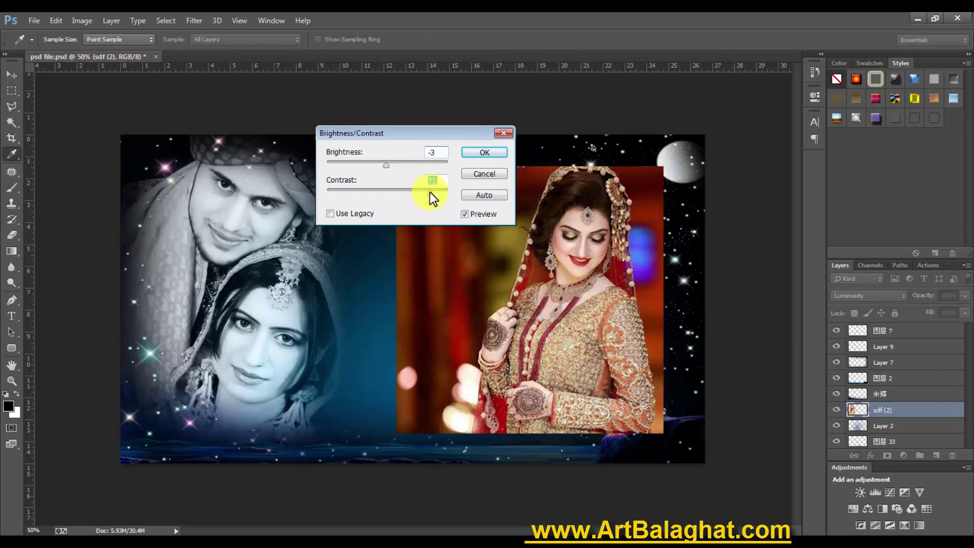
left_click(498, 151)
- Bring the bride photo layer sdf (1) to the top of the stack
key("v")
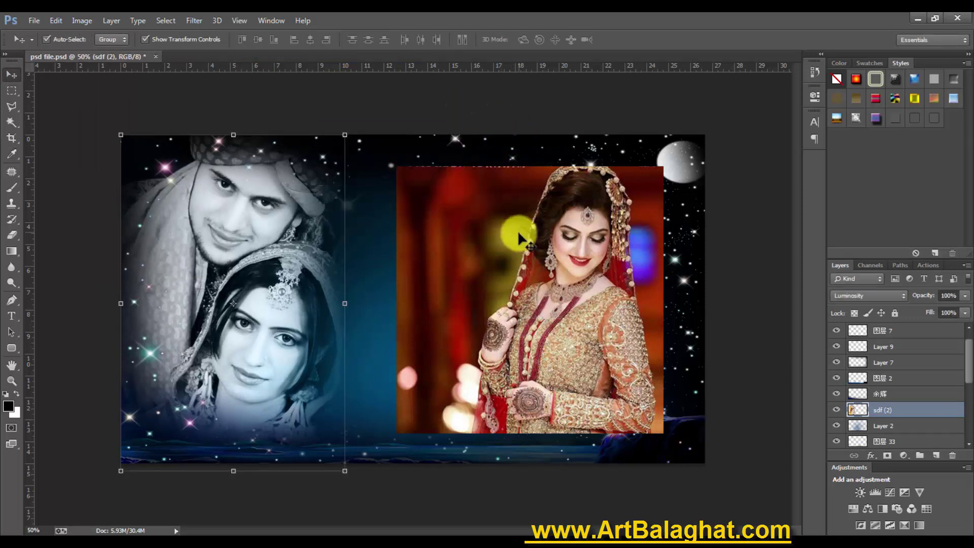
left_click_drag(523, 252, 523, 252)
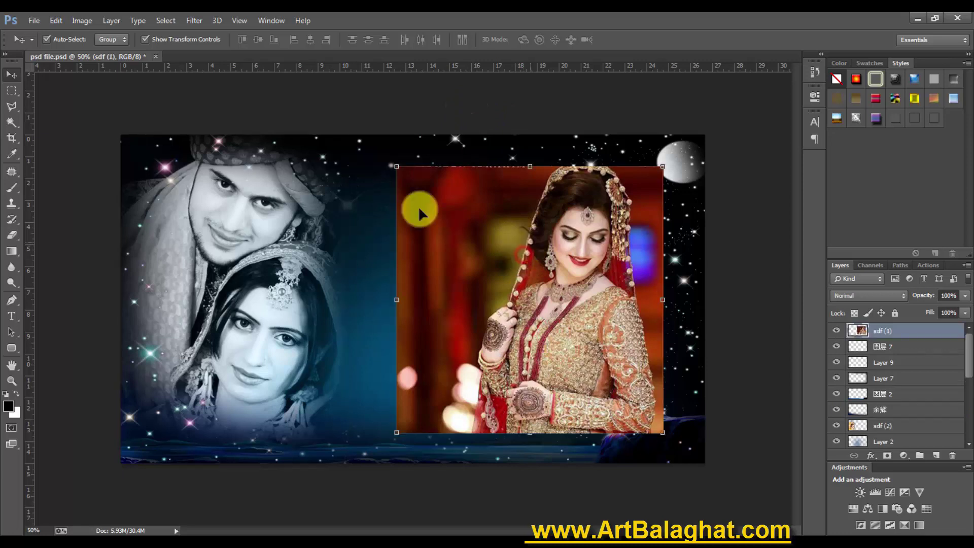
left_click(11, 92)
- Select the bride photo's layer sdf (1) after clearing a trial marquee selection
left_click_drag(374, 147, 434, 450)
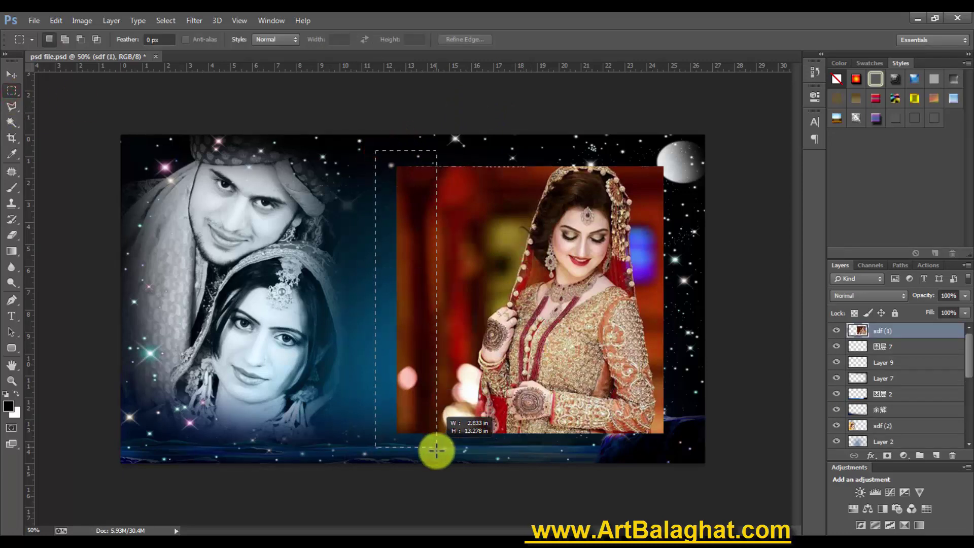
left_click(405, 400)
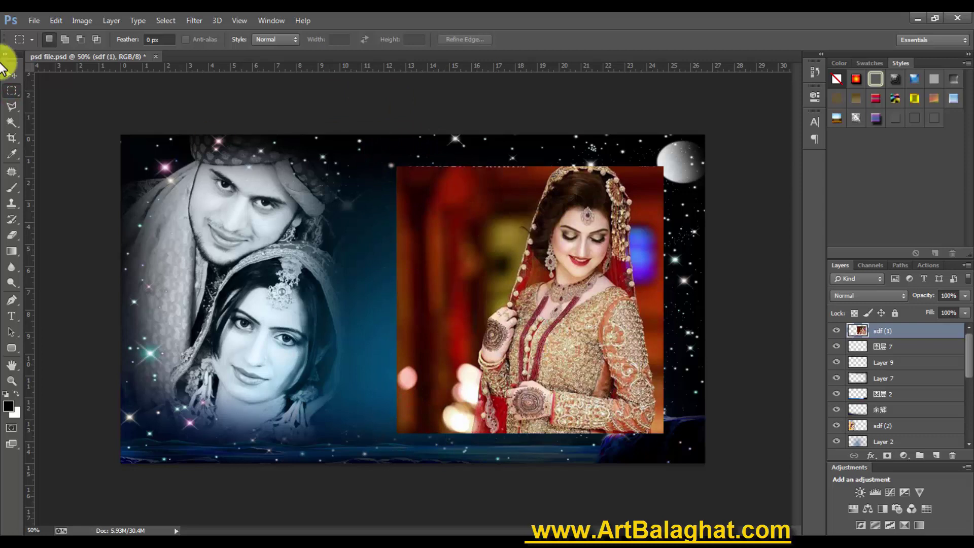
left_click(11, 75)
right_click(507, 215)
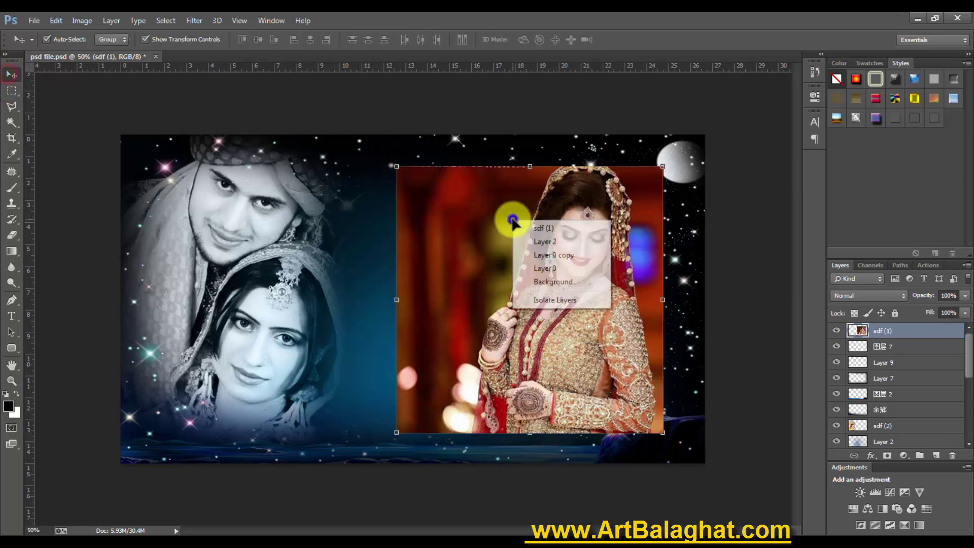
left_click(550, 230)
left_click(837, 330)
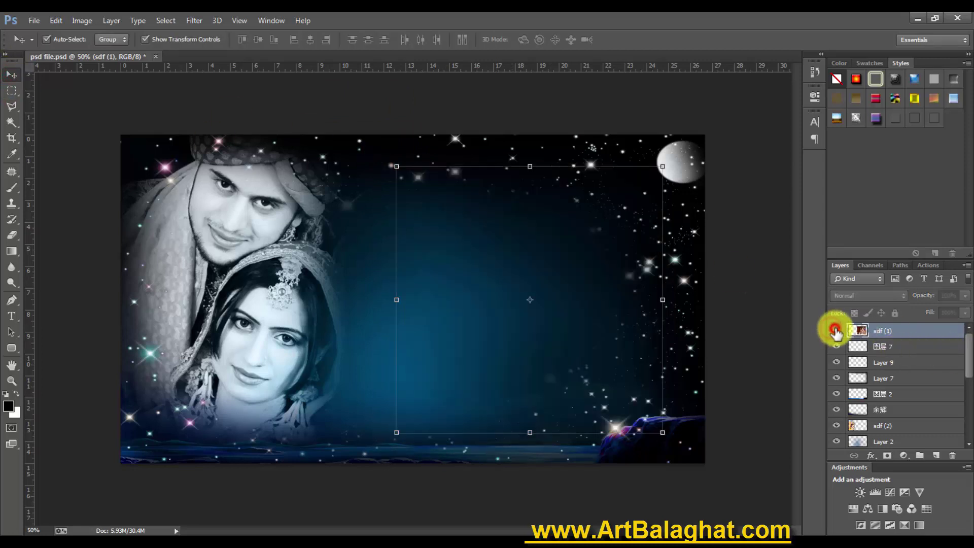
- Delete a vertical strip from the bride photo's left side and deselect
left_click(11, 91)
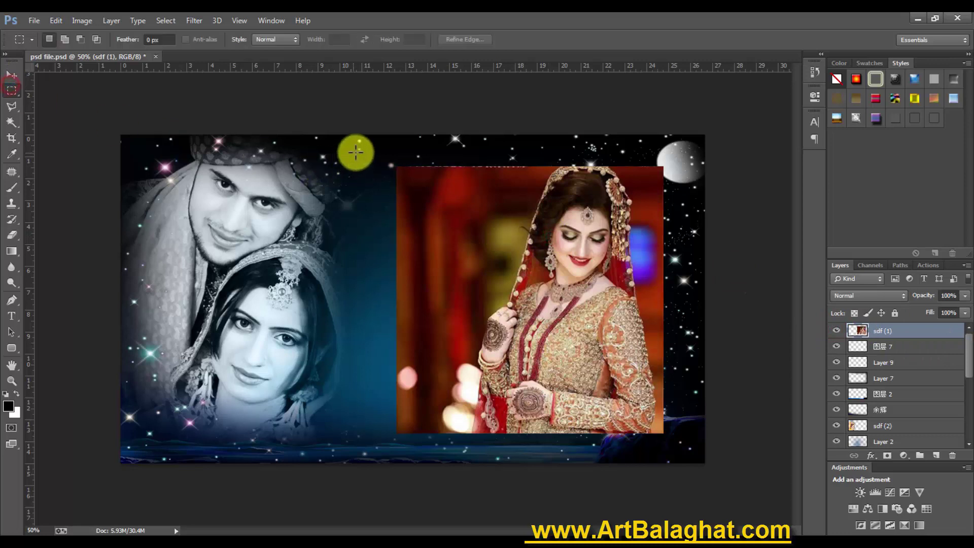
mouse_move(363, 152)
left_mouse_down()
mouse_move(433, 425)
mouse_move(455, 462)
left_mouse_up()
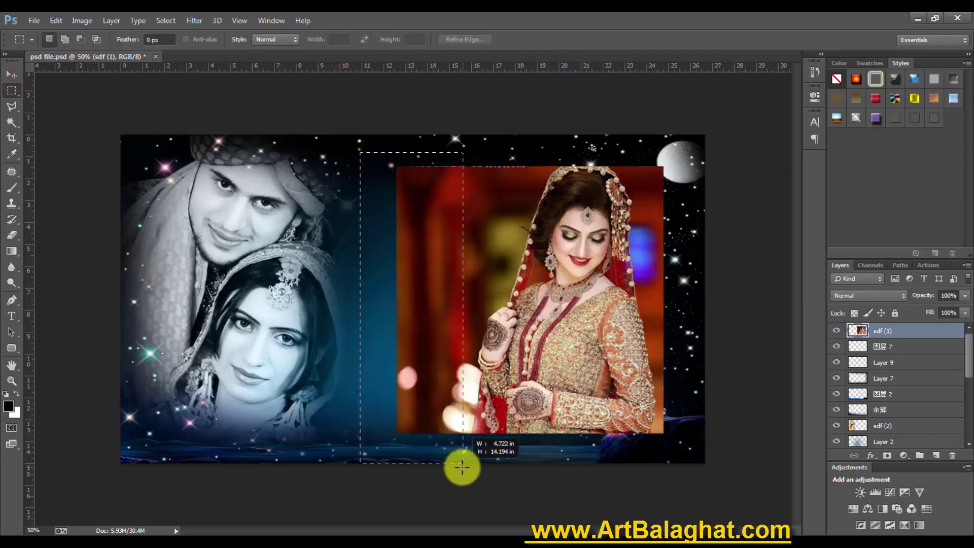
key("Delete")
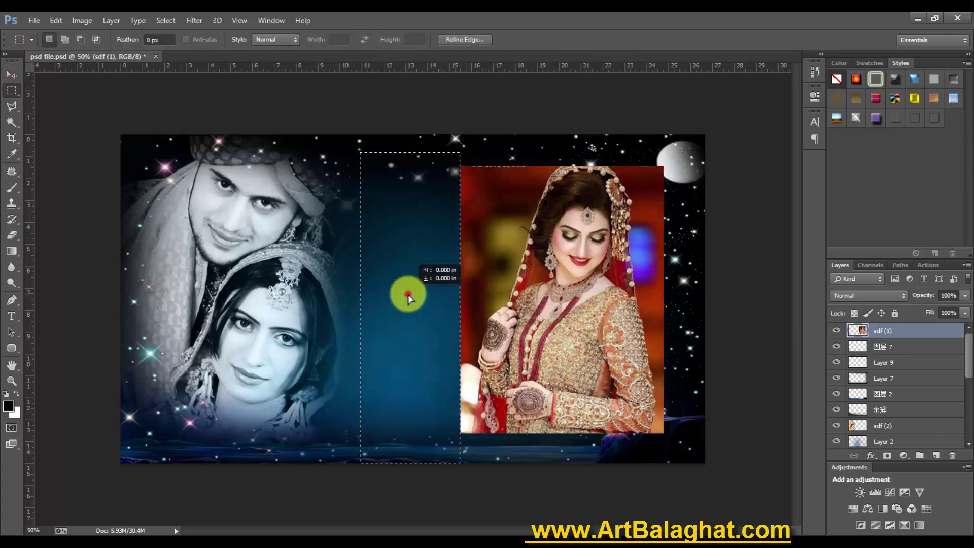
left_click(345, 242)
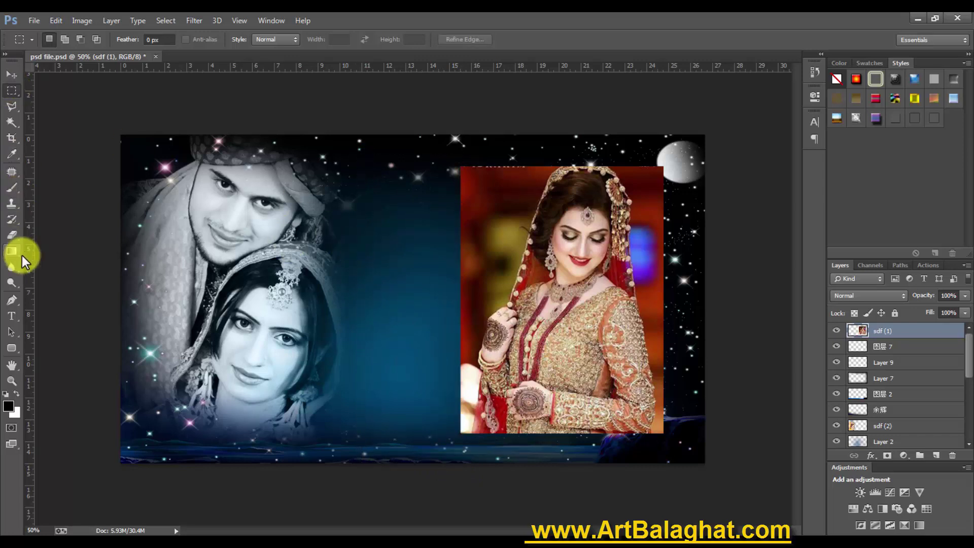
left_click(13, 237)
left_click(45, 234)
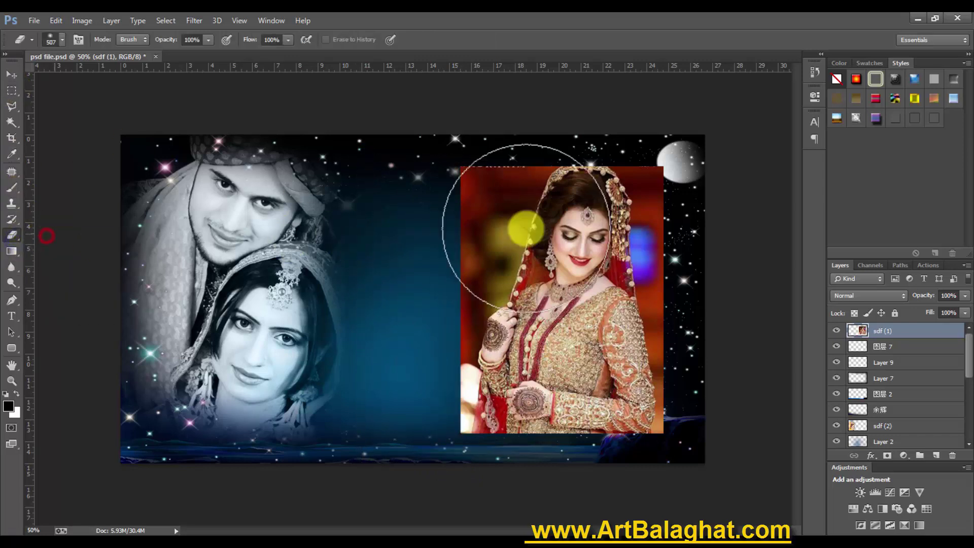
- Nudge the bride photo left and fade its left, bottom and right edges with a 300 px eraser
right_click(553, 270)
left_click(577, 278)
left_click_drag(599, 282, 584, 282)
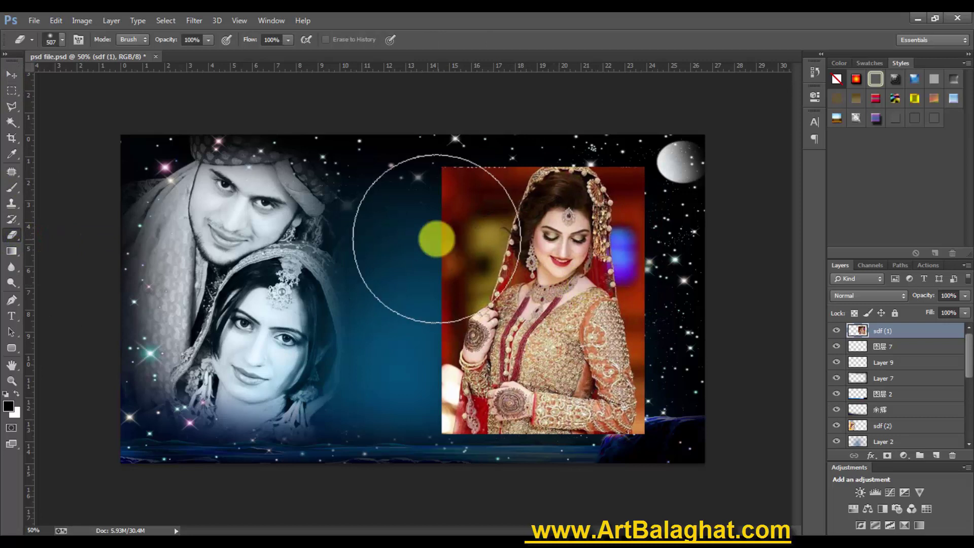
key("bracketleft")
key("bracketleft")
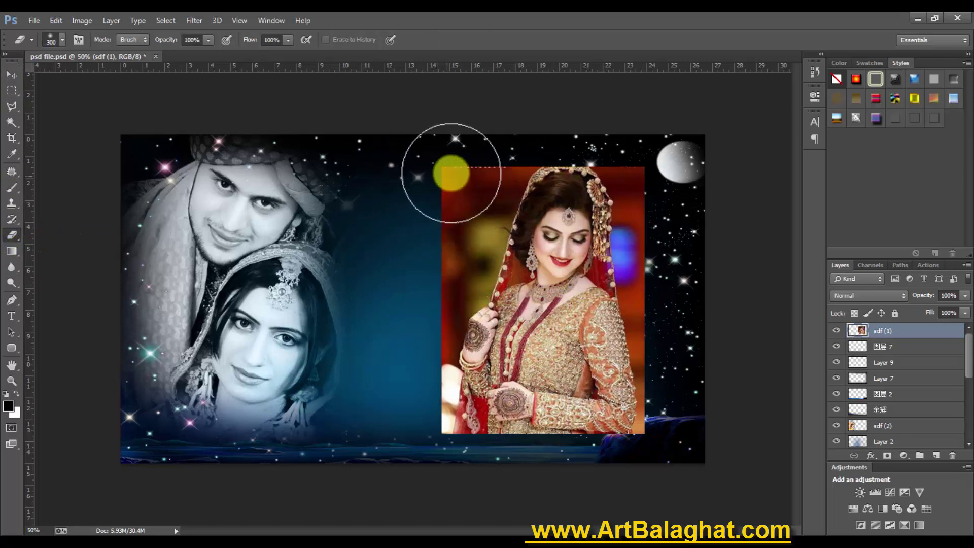
mouse_move(444, 209)
left_mouse_down()
mouse_move(424, 387)
mouse_move(561, 463)
mouse_move(670, 374)
mouse_move(663, 218)
mouse_move(576, 137)
mouse_move(457, 189)
mouse_move(550, 137)
mouse_move(671, 174)
mouse_move(461, 206)
mouse_move(451, 255)
mouse_move(487, 140)
left_mouse_up()
- Move the bride photo left, rotate it 14.42° and enlarge it to about 199%
key("v")
left_click_drag(587, 217, 549, 223)
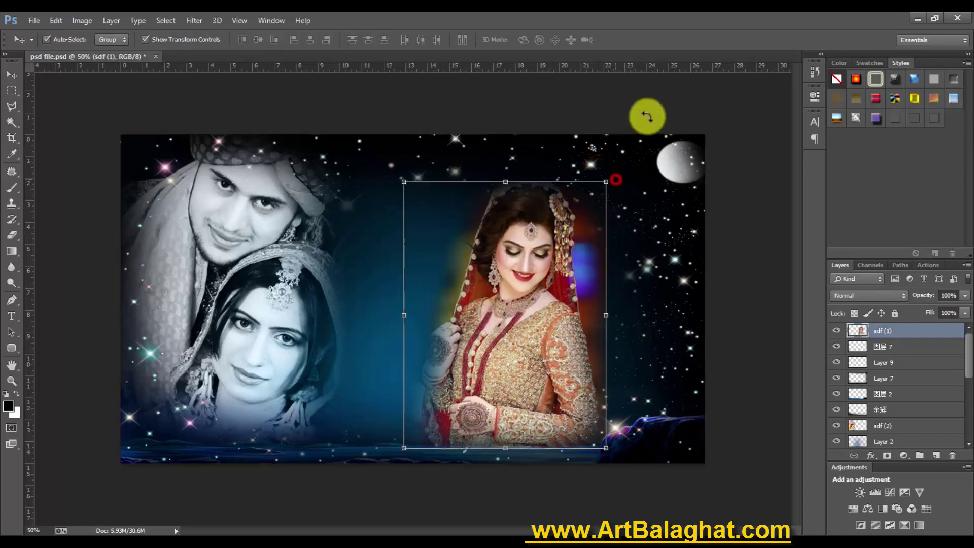
mouse_move(652, 116)
left_mouse_down()
mouse_move(706, 142)
mouse_move(646, 213)
mouse_move(758, 137)
mouse_move(583, 264)
left_mouse_up()
key("Return")
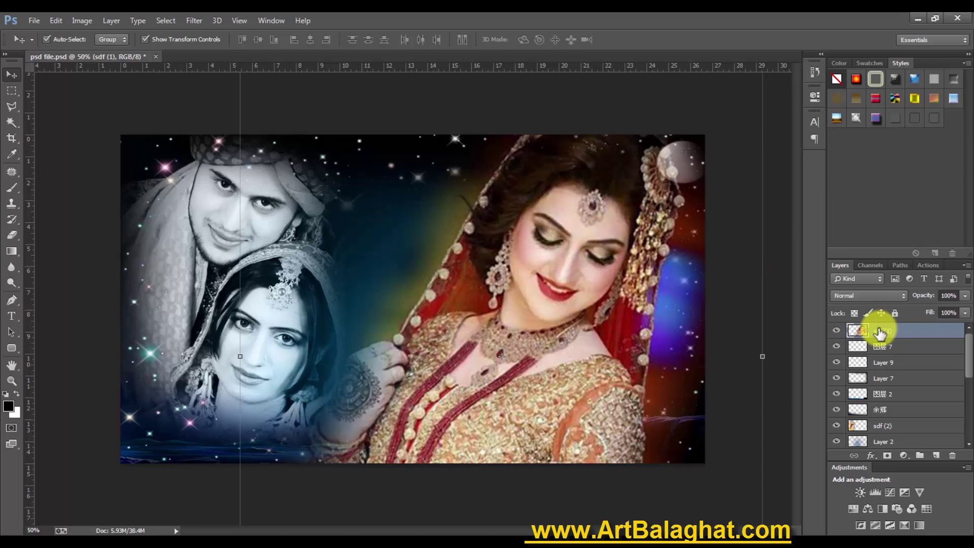
- Place sdf (1) just above Layer 2, below sdf (2), and nudge the bride left and down
key("ctrl+bracketleft")
key("ctrl+bracketleft")
key("ctrl+bracketleft")
key("ctrl+bracketleft")
key("ctrl+bracketleft")
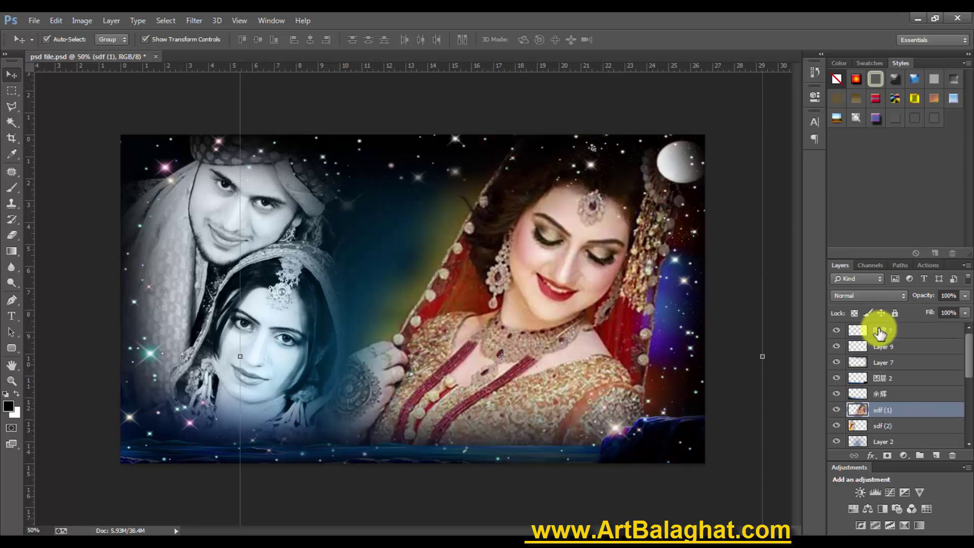
key("ctrl+bracketleft")
key("ctrl+bracketleft")
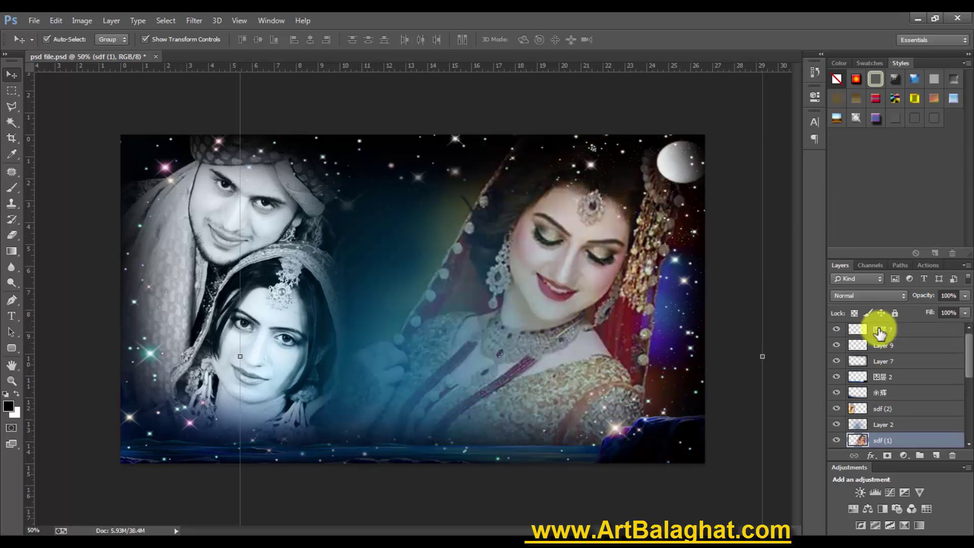
key("ctrl+bracketright")
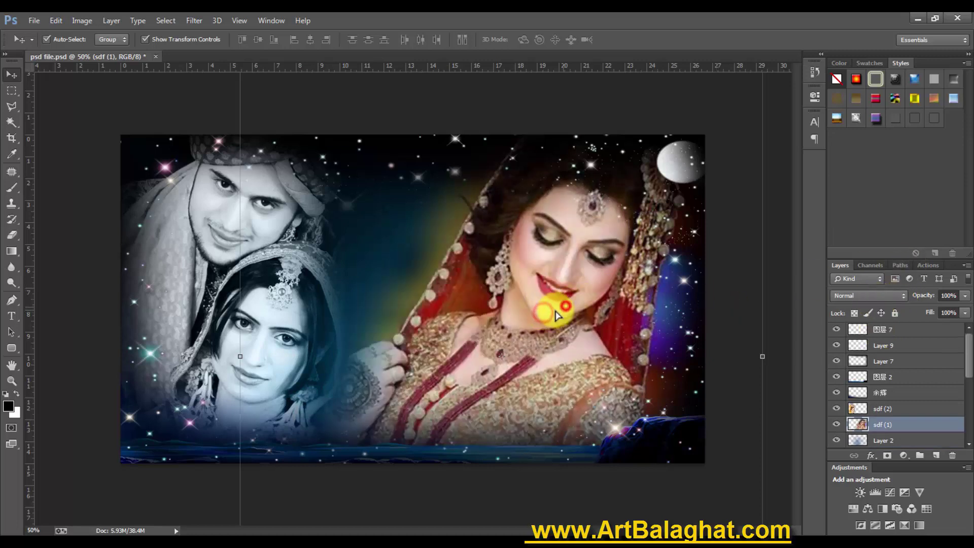
left_click_drag(554, 309, 561, 310)
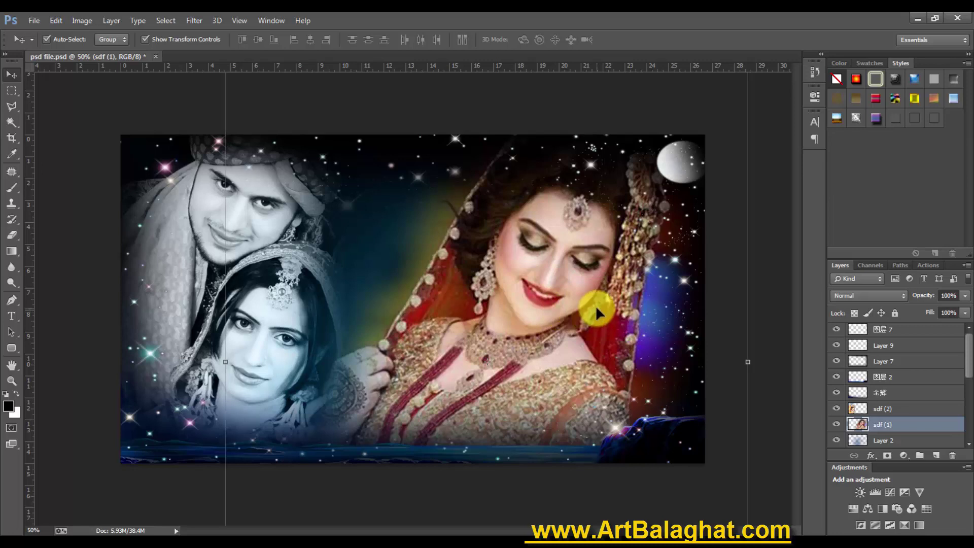
- Raise the bride photo's contrast with a Brightness/Contrast adjustment
left_click(81, 21)
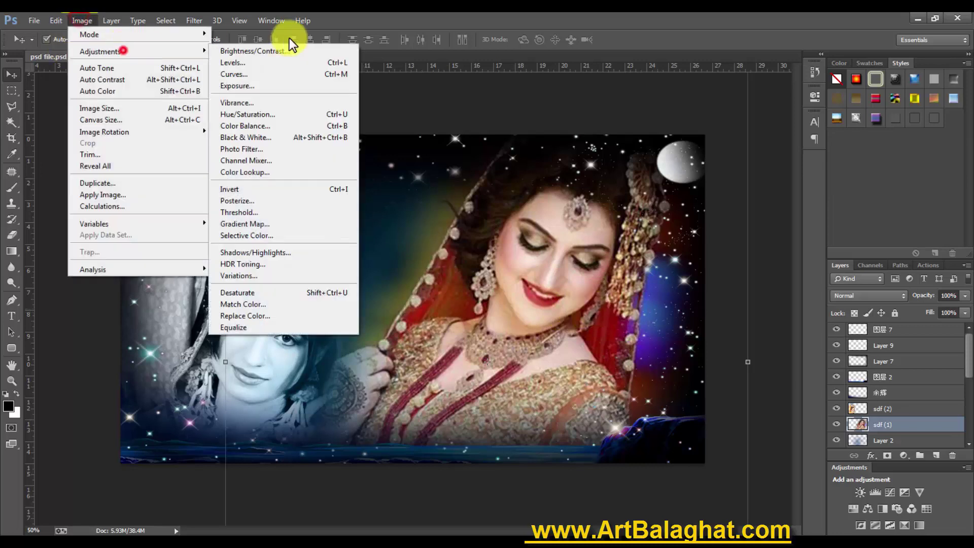
left_click(264, 51)
left_click_drag(415, 190, 424, 190)
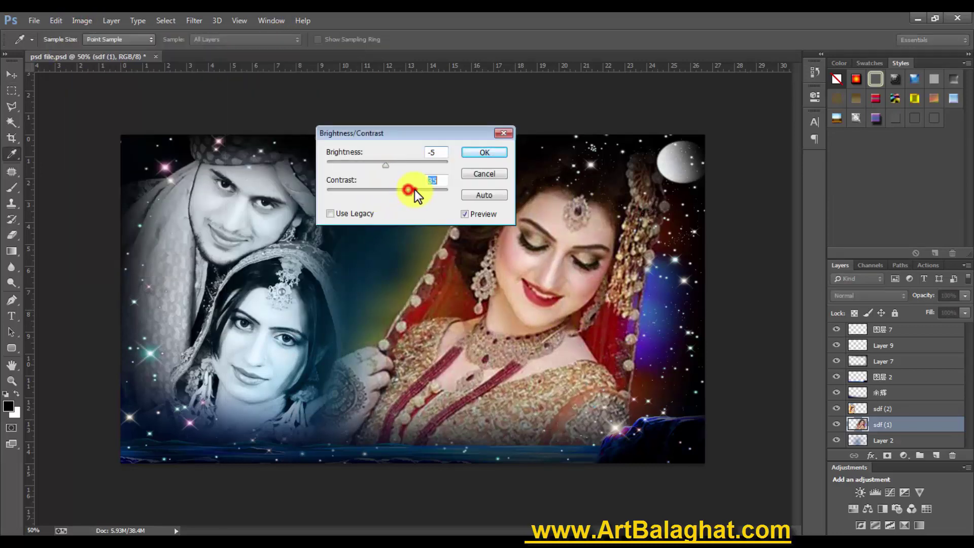
left_click(477, 154)
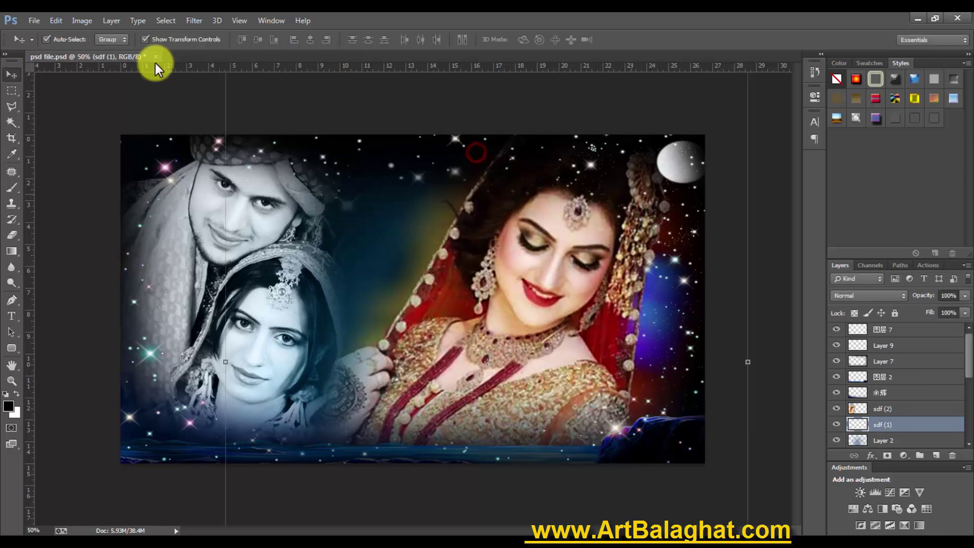
- Apply a yellow Photo Filter with higher density and luminosity not preserved
left_click(81, 21)
mouse_move(99, 52)
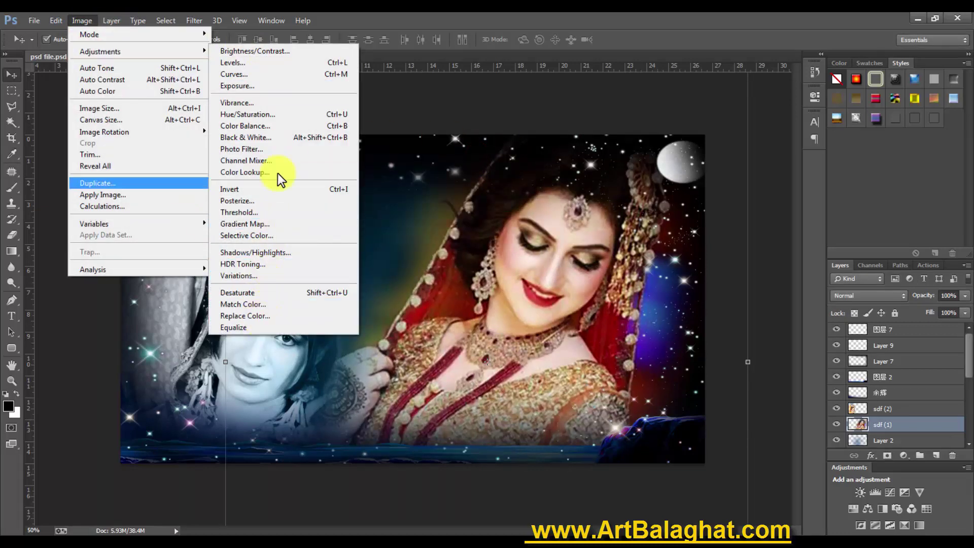
left_click(268, 149)
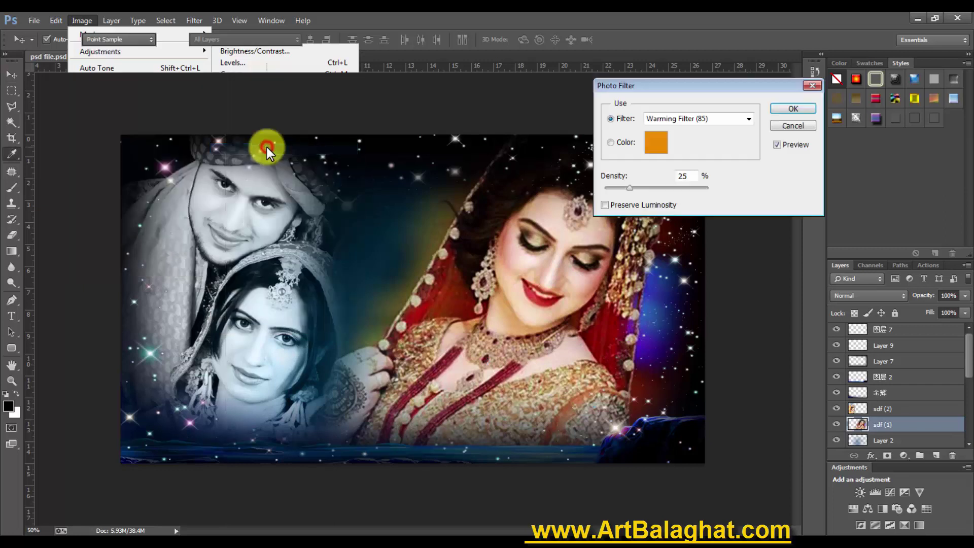
left_click(626, 205)
left_click_drag(631, 187, 691, 187)
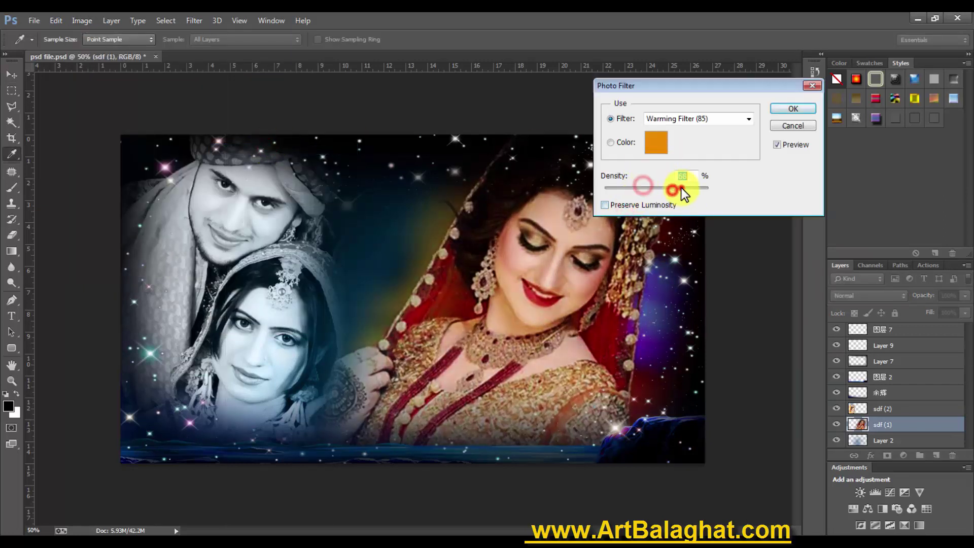
left_click(686, 119)
scroll(686, 119, "down", 2)
scroll(686, 118, "down", 1)
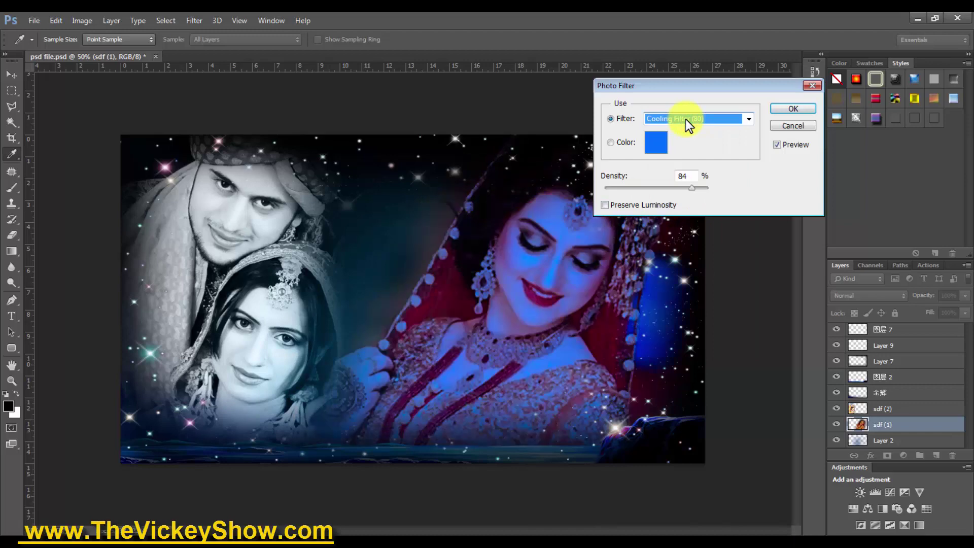
scroll(686, 119, "down", 1)
scroll(686, 119, "down", 2)
scroll(686, 119, "down", 1)
scroll(686, 119, "down", 1)
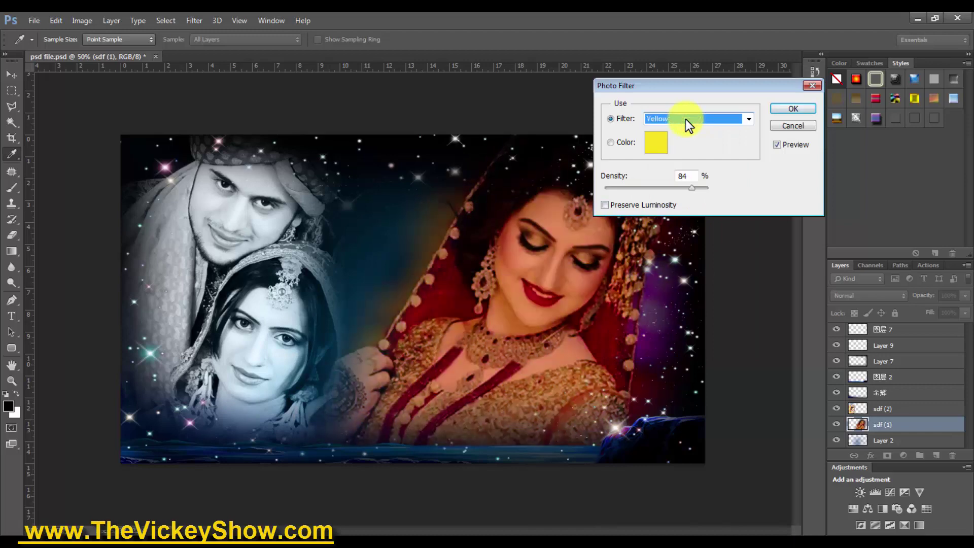
left_click_drag(667, 188, 670, 188)
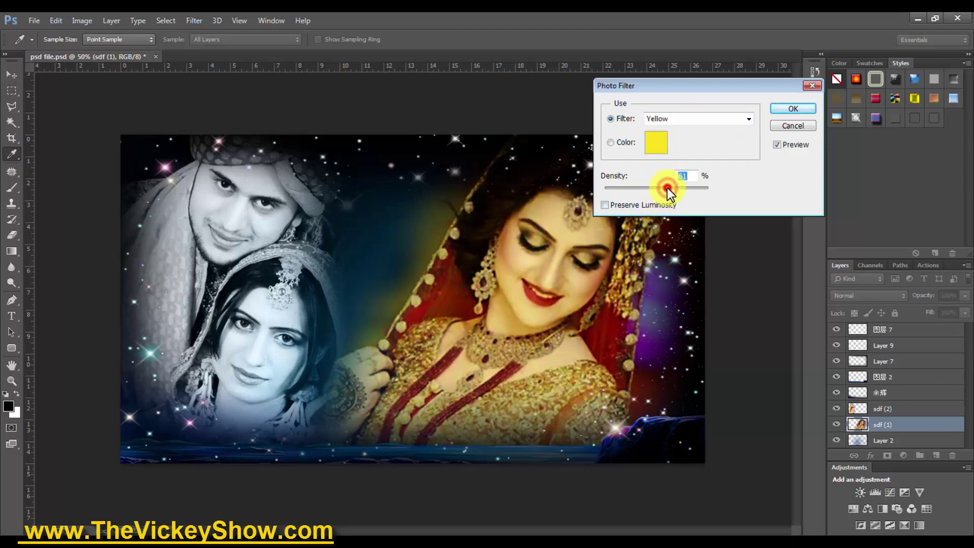
left_click(782, 107)
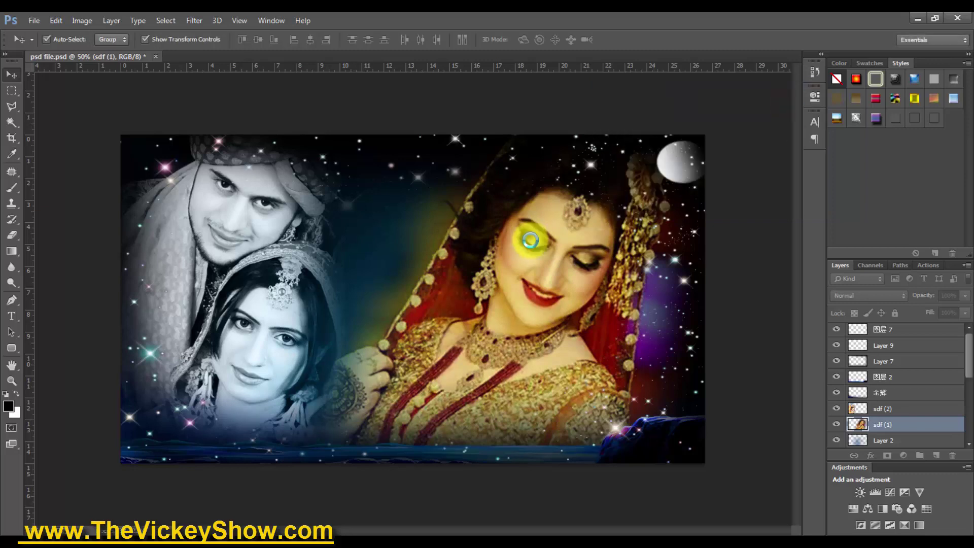
- Shift the bride photo's hue to +7 with Hue/Saturation
key("ctrl+u")
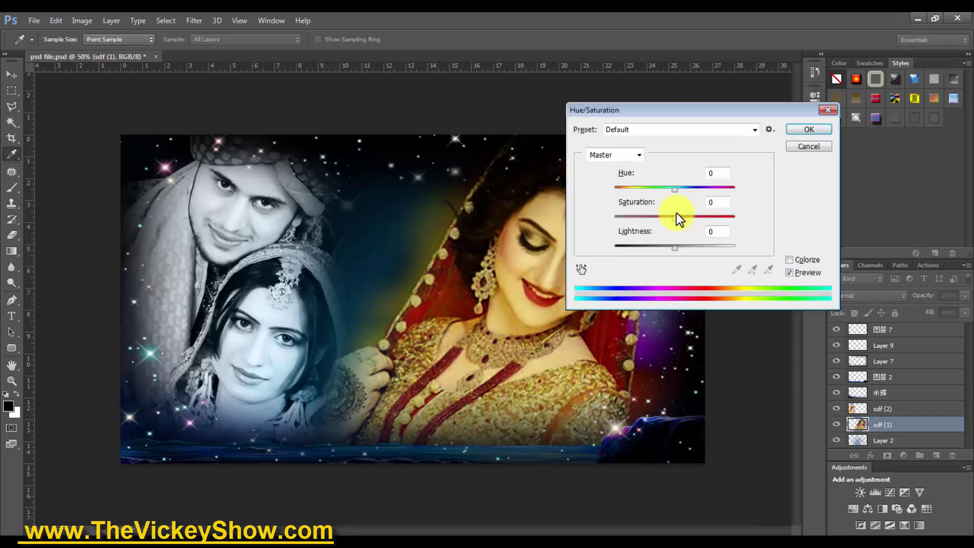
left_click_drag(684, 190, 680, 189)
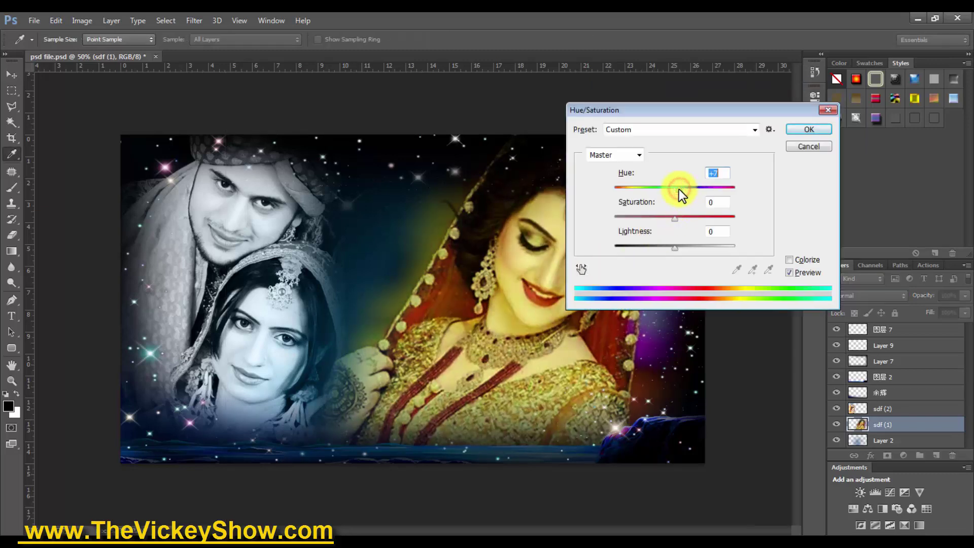
left_click(807, 130)
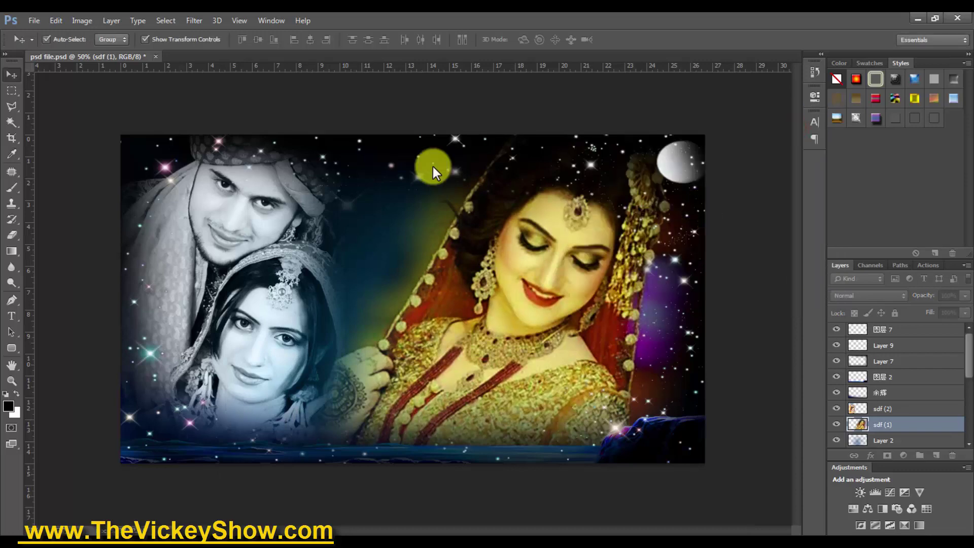
- Boost contrast to about 20 with Brightness/Contrast again, then fit the image on screen
left_click(82, 22)
left_click(185, 47)
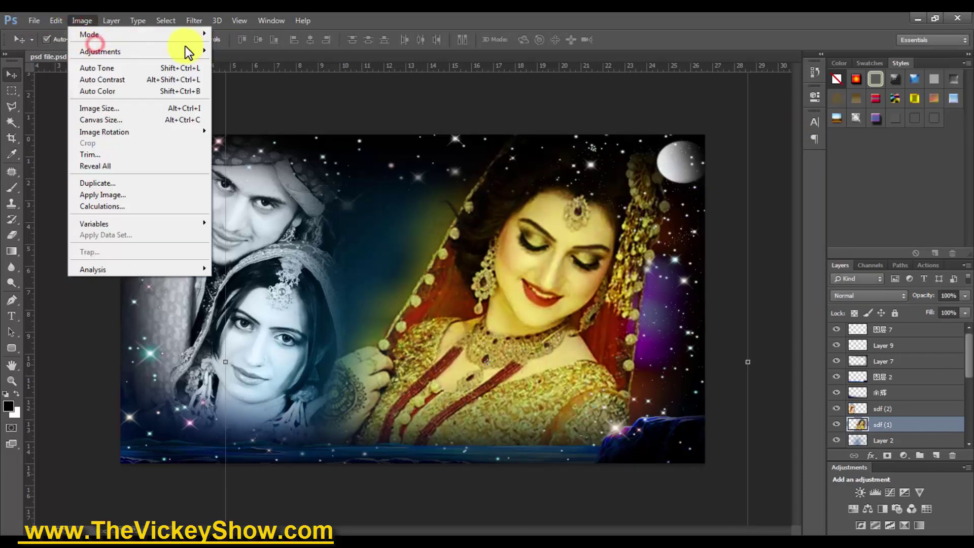
left_click(244, 51)
left_click_drag(399, 188, 399, 192)
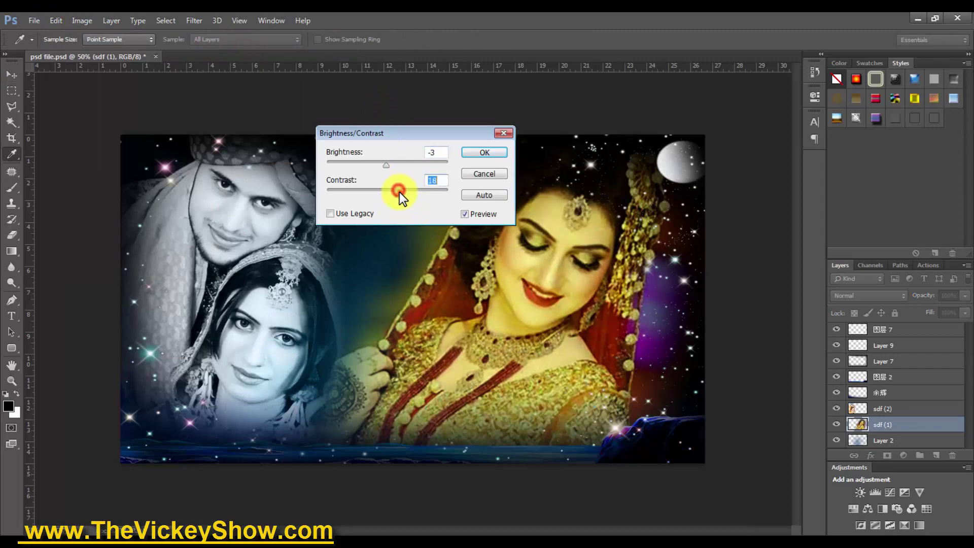
left_click(482, 152)
left_click(536, 83)
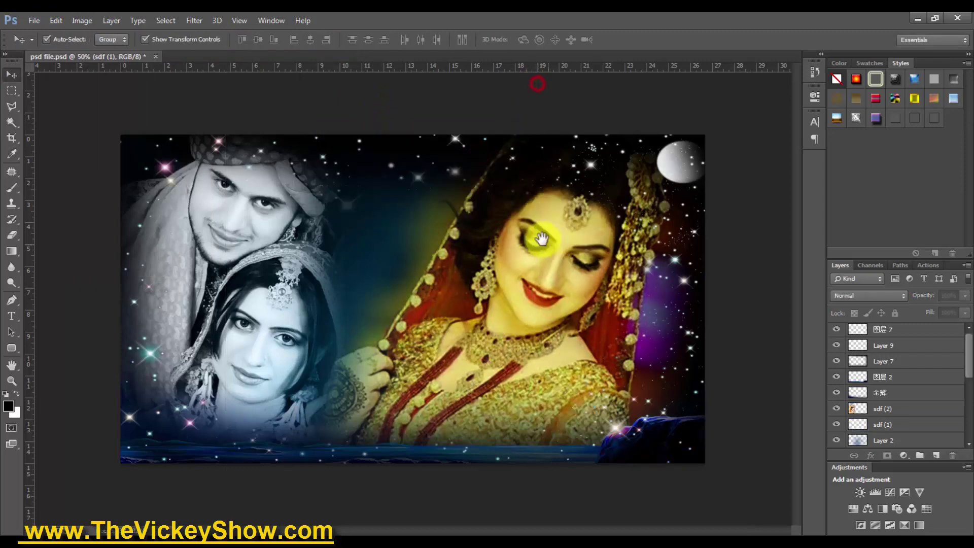
right_click(553, 249)
left_click(553, 250)
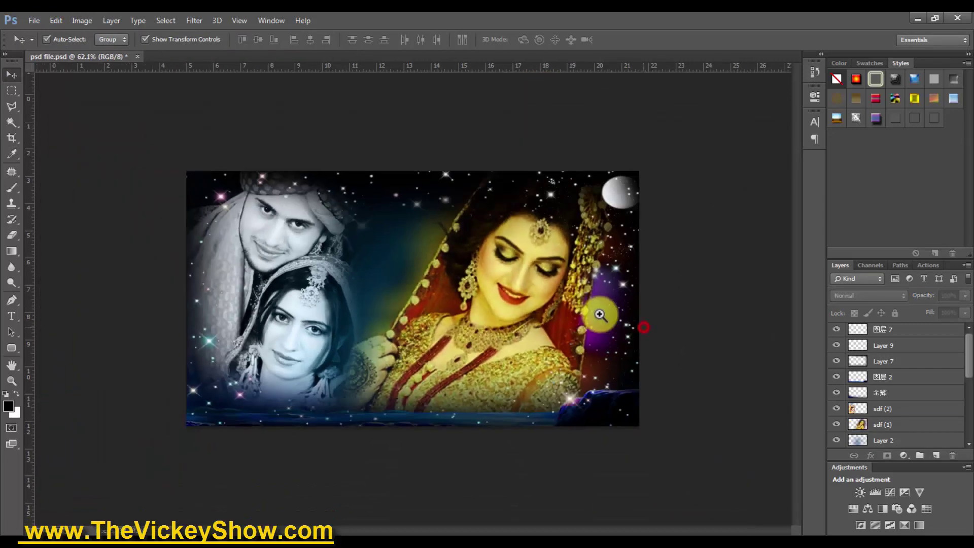
- Stamp all visible layers into Layer 15 and apply Magic Pro grain at graininess 30
left_click(600, 314, "alt")
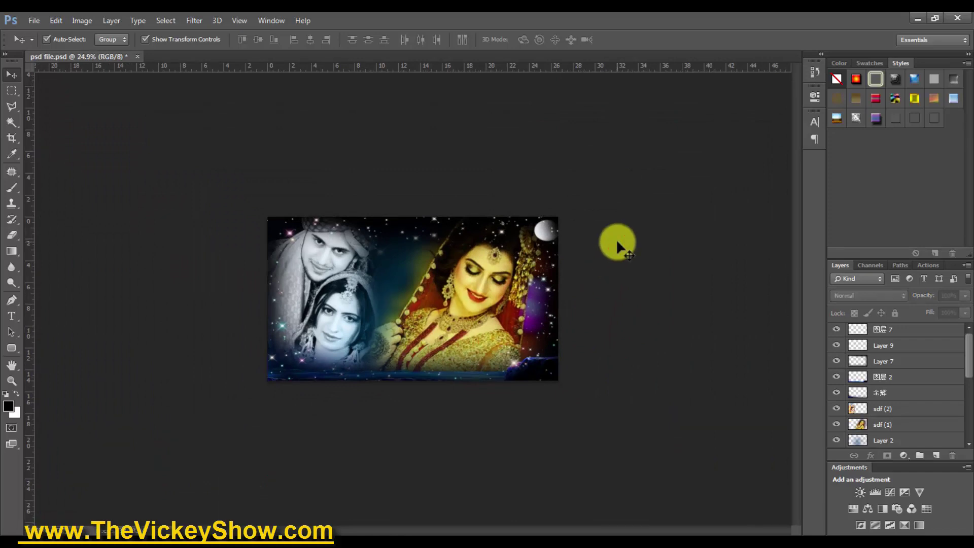
key("ctrl+shift+alt+e")
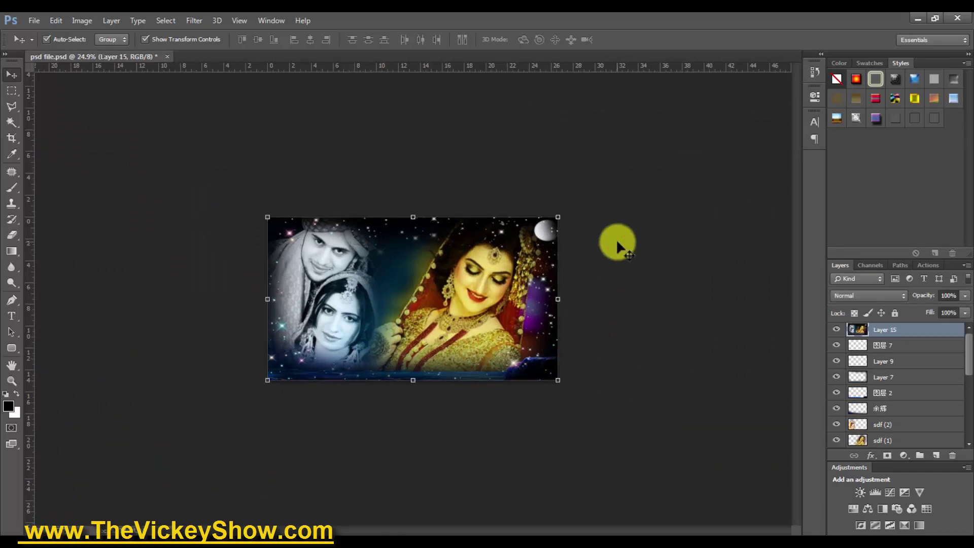
left_click(195, 20)
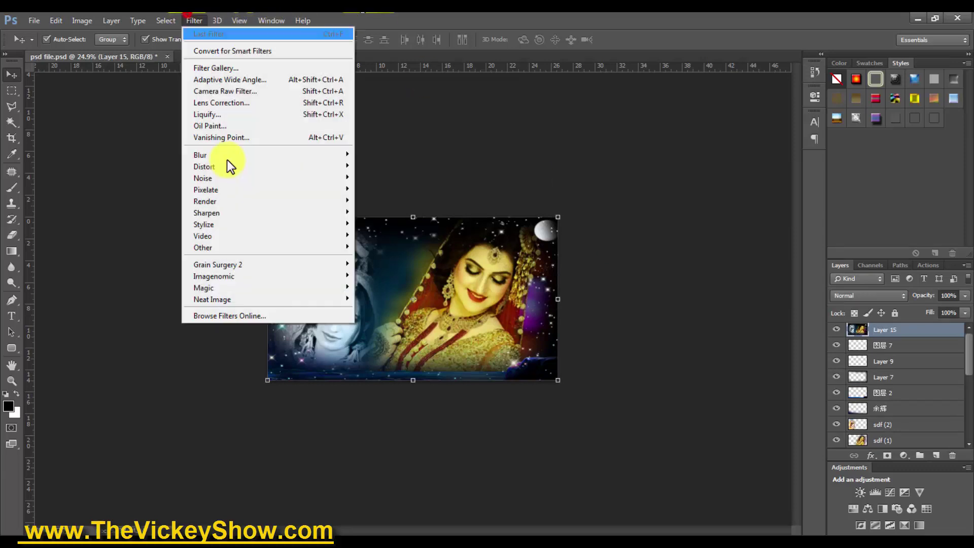
left_click(233, 288)
left_click(385, 288)
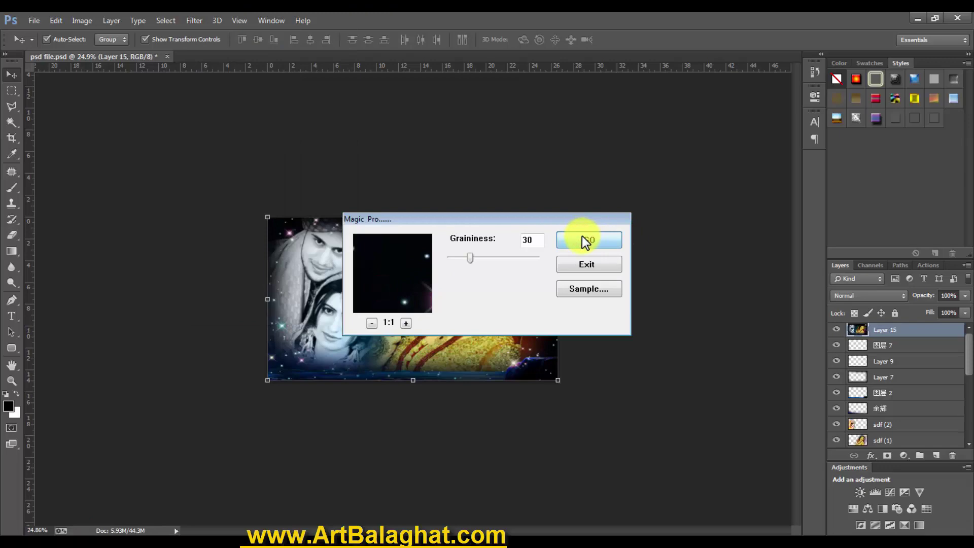
left_click(582, 239)
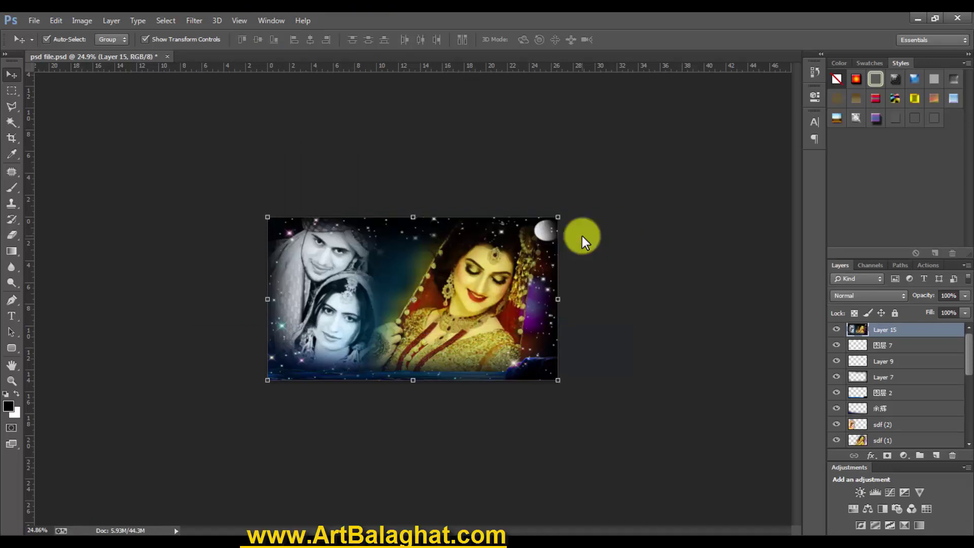
right_click(414, 259)
left_click(459, 281)
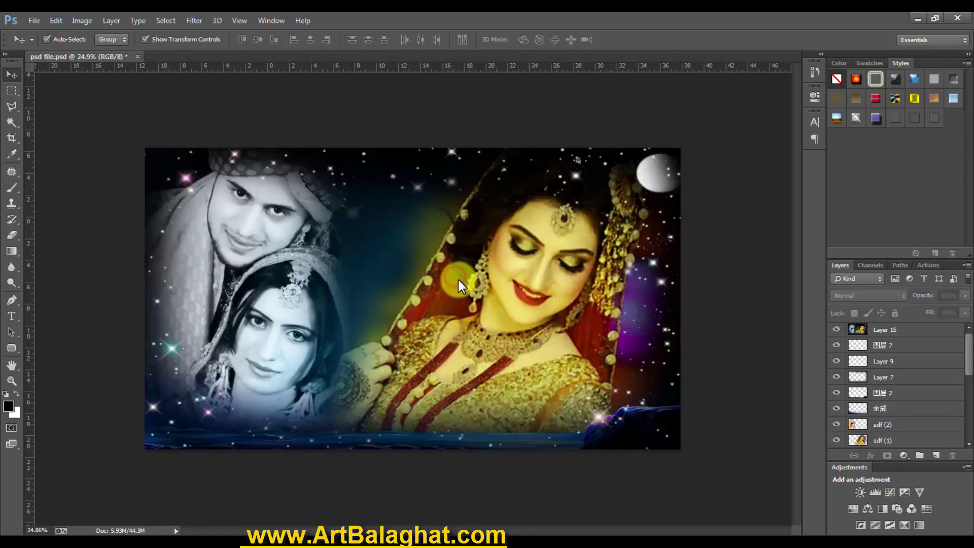
scroll(458, 280, "up", 5)
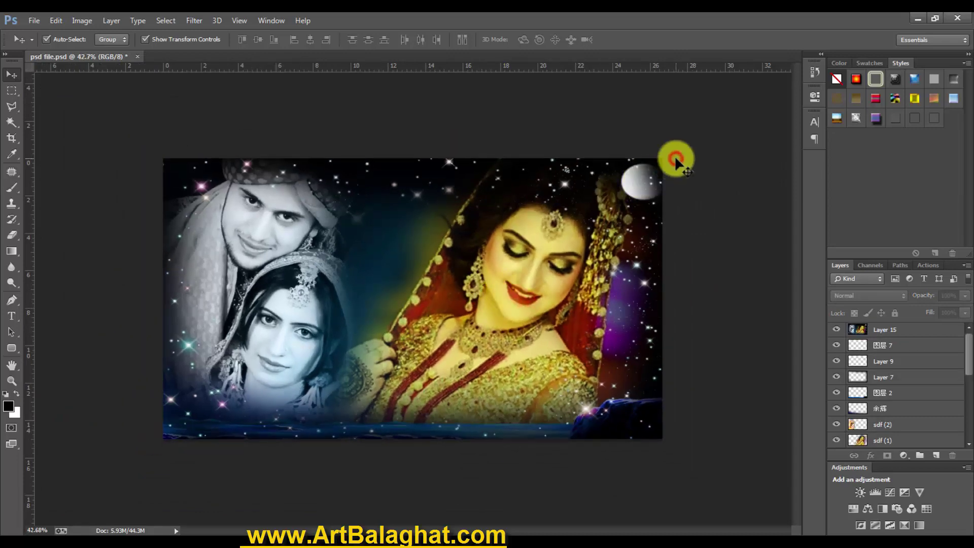